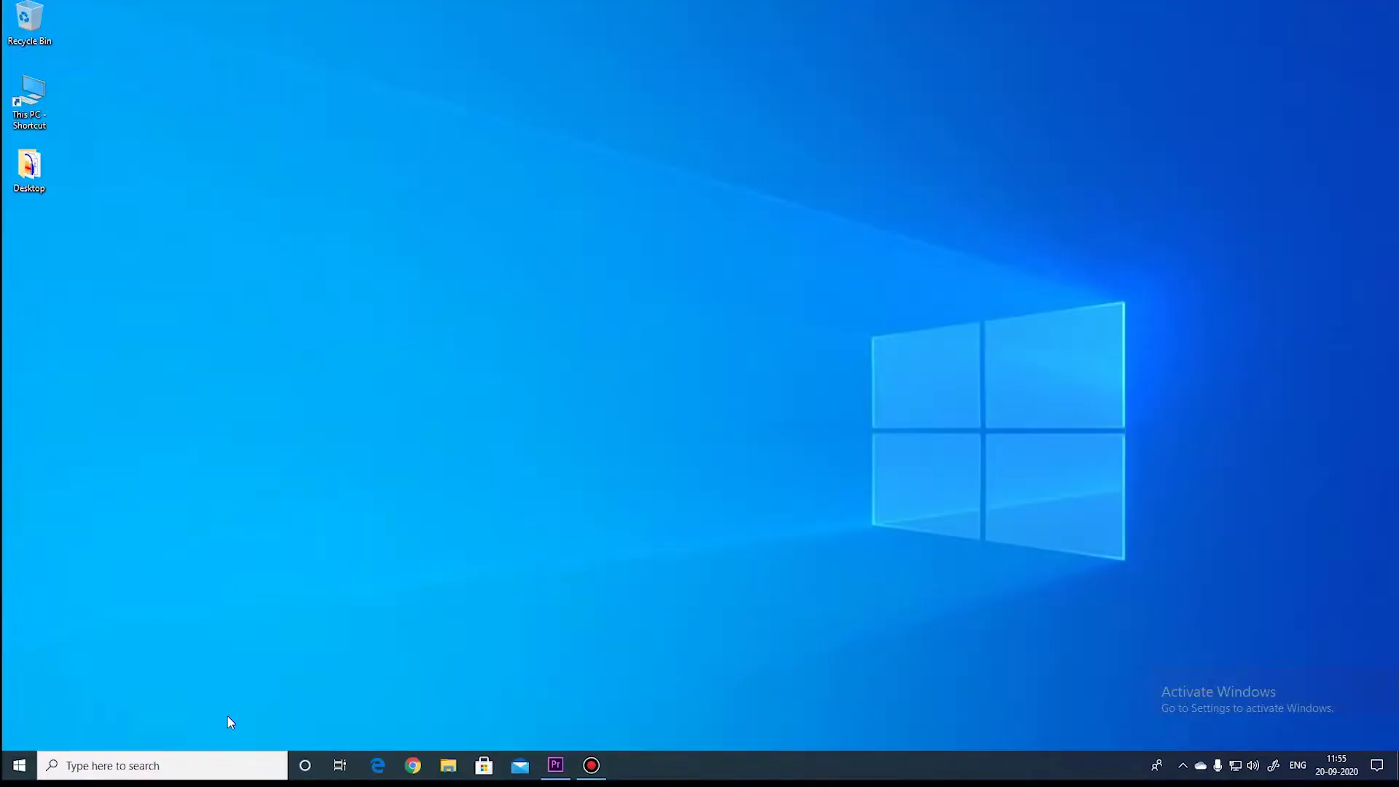
Search for 'cmd' and run Command Prompt as administrator.
{"action": "left_click", "coordinate": [178, 764]}
{"action": "type", "text": "cmd"}
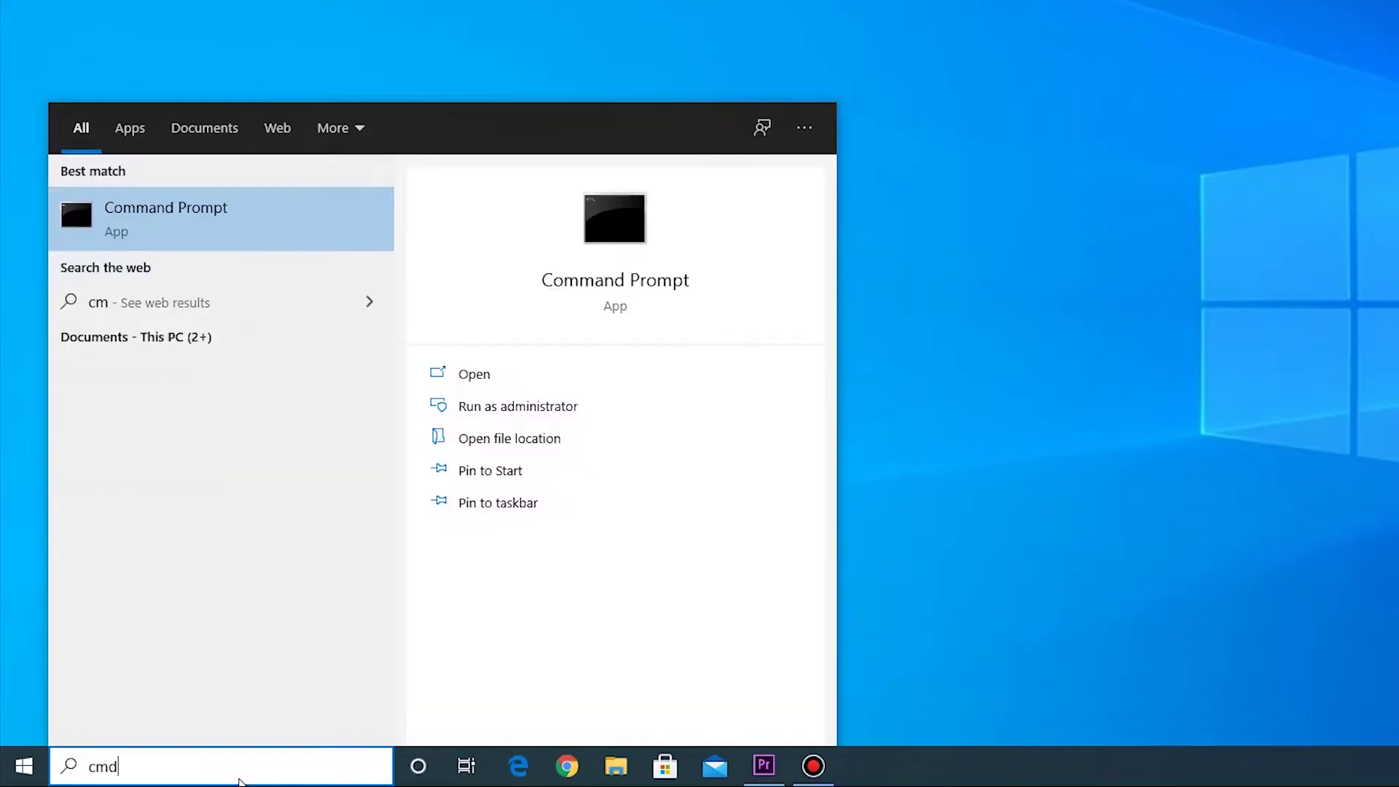
{"action": "right_click", "coordinate": [198, 214]}
{"action": "left_click", "coordinate": [241, 236]}
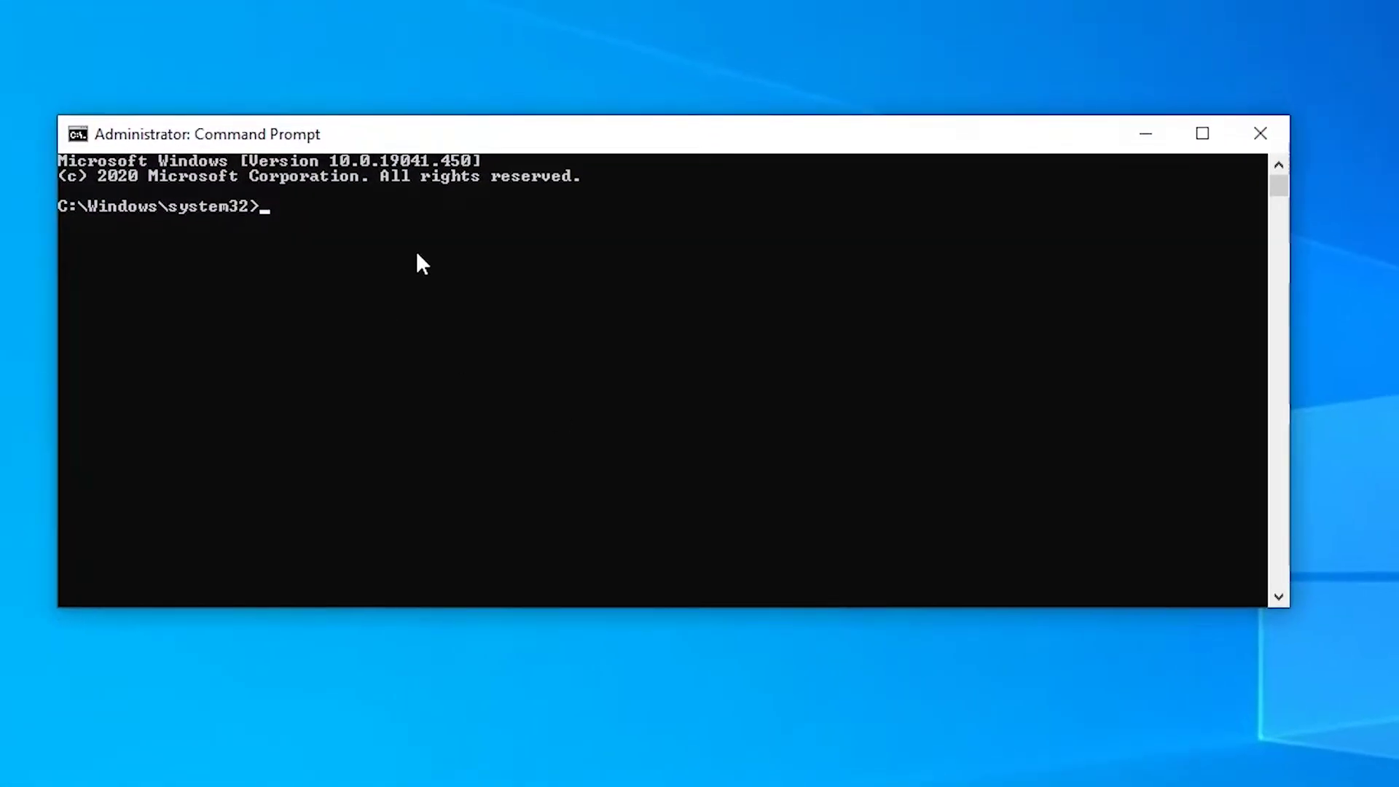
Run 'bcdedit -set TESTSIGNING OFF', then close the Command Prompt window.
{"action": "type", "text": "bcdedit -set TESTSIGNING OFF"}
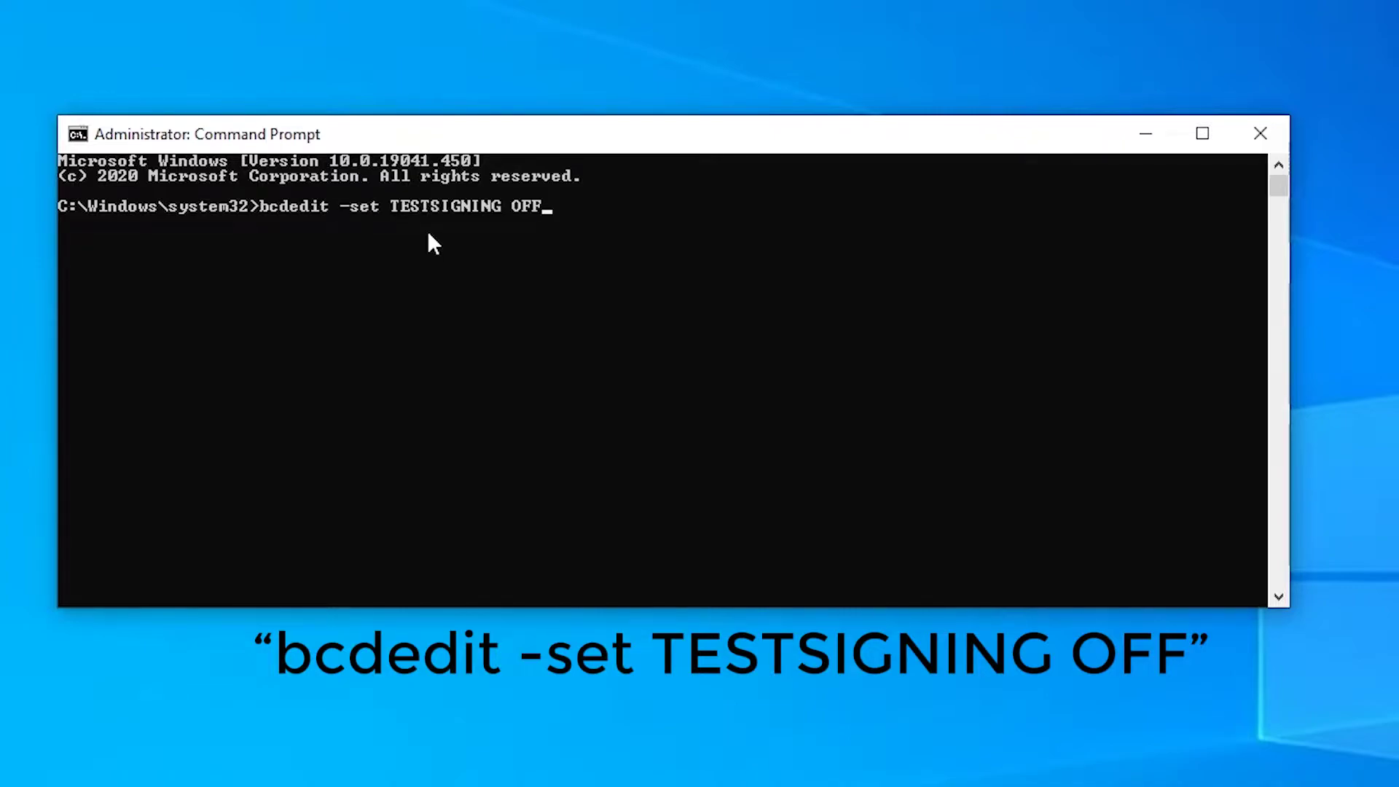
{"action": "key", "text": "Return"}
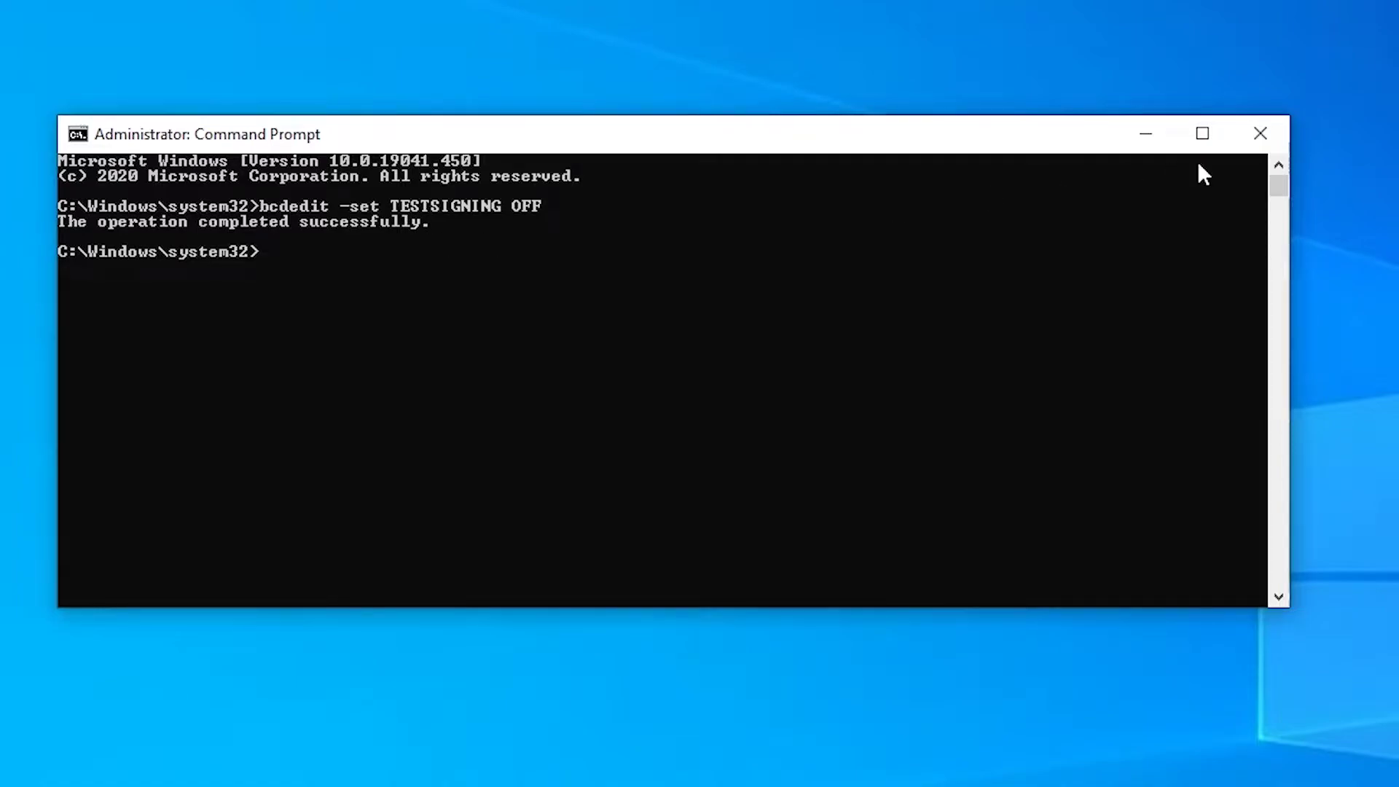
{"action": "left_click", "coordinate": [1260, 133]}
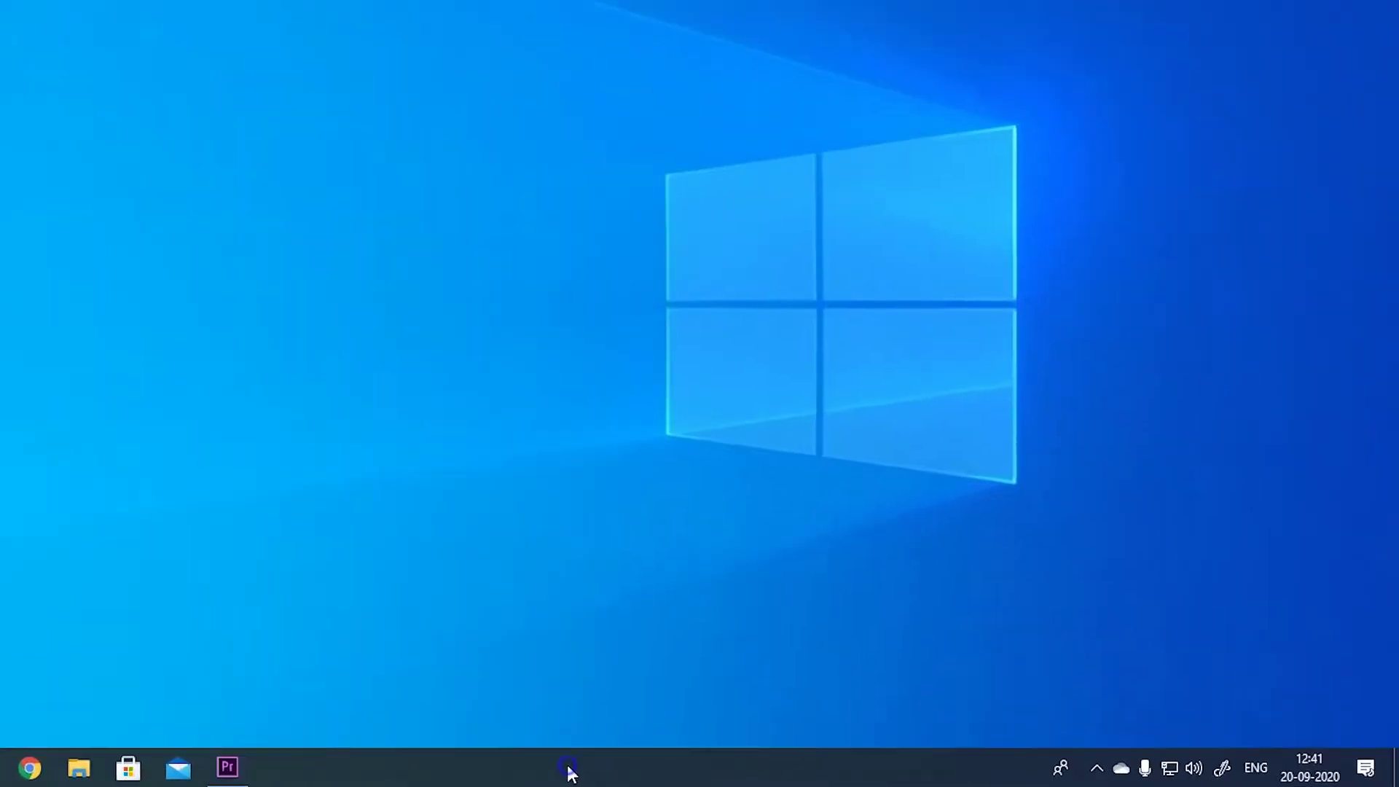
Set the taskbar's Search option to Hidden.
{"action": "right_click", "coordinate": [797, 773]}
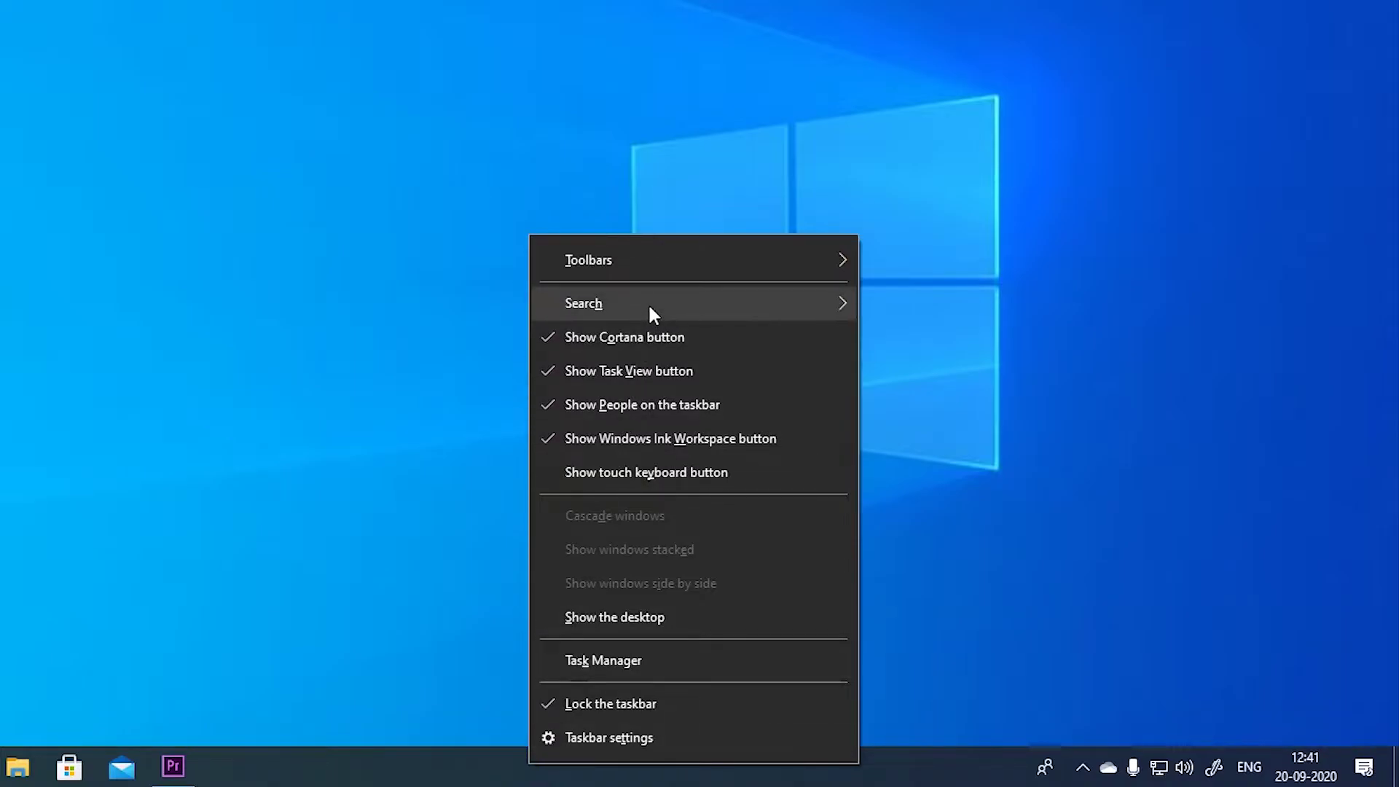
{"action": "mouse_move", "coordinate": [648, 303]}
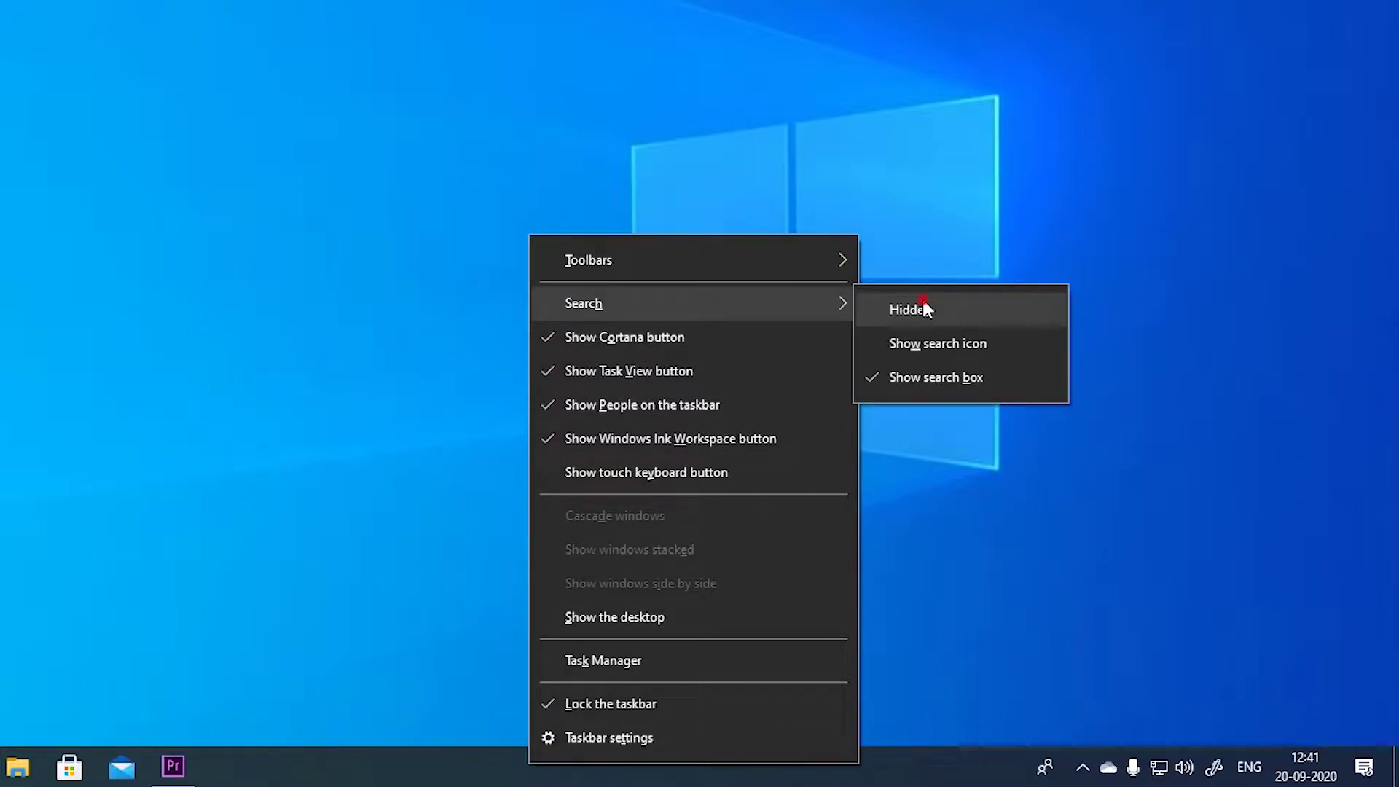
{"action": "left_click", "coordinate": [923, 306]}
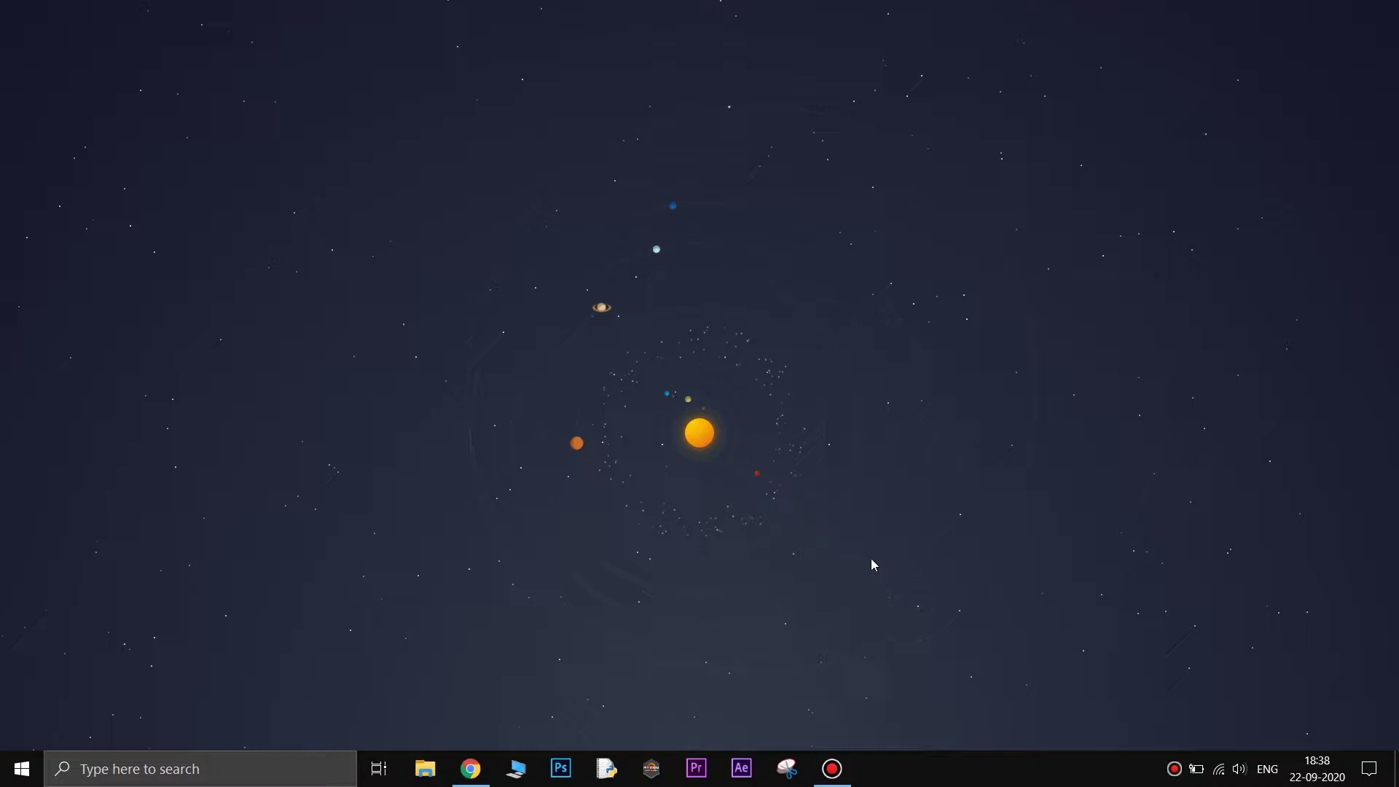
Launch Registry Editor with 'regedit' from the Run dialog.
{"action": "key", "text": "super+r"}
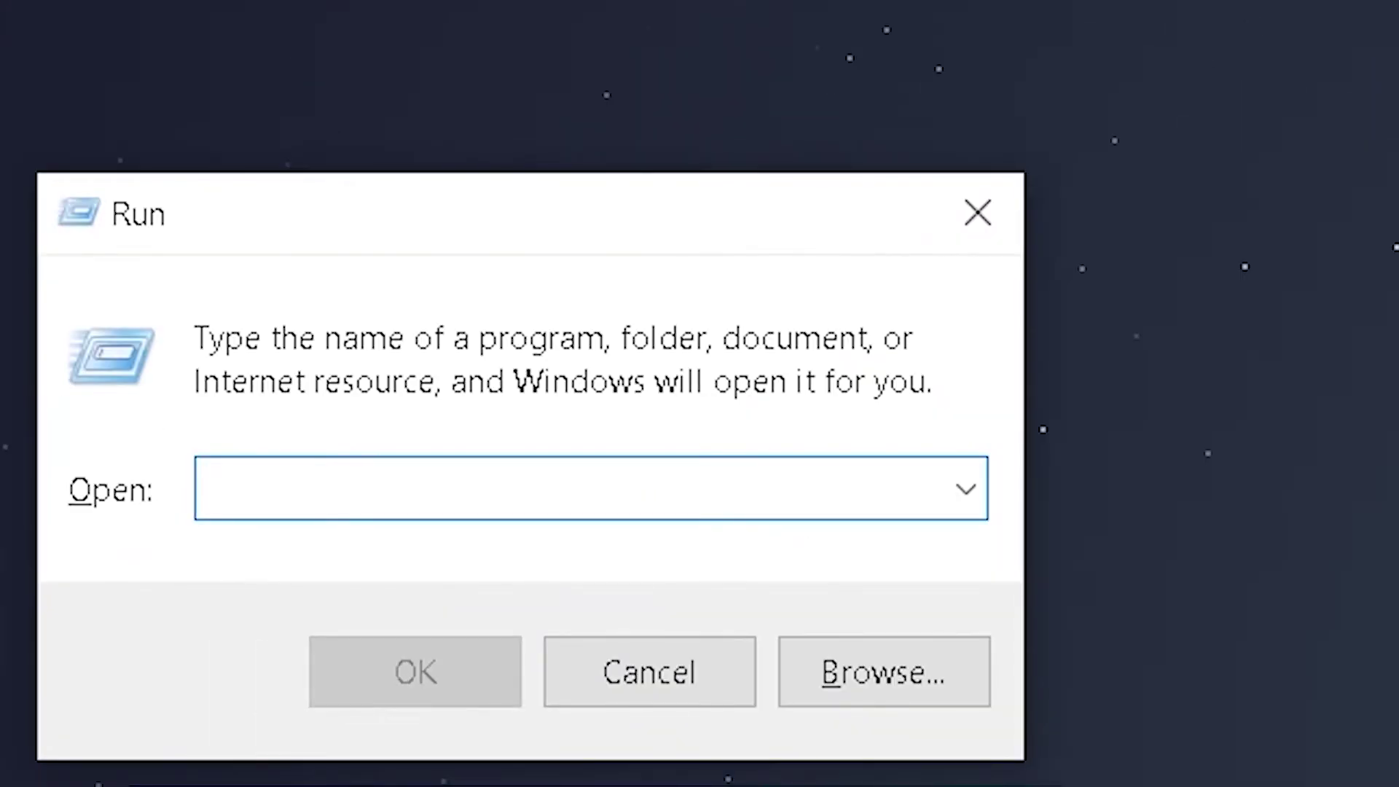
{"action": "type", "text": "regedit"}
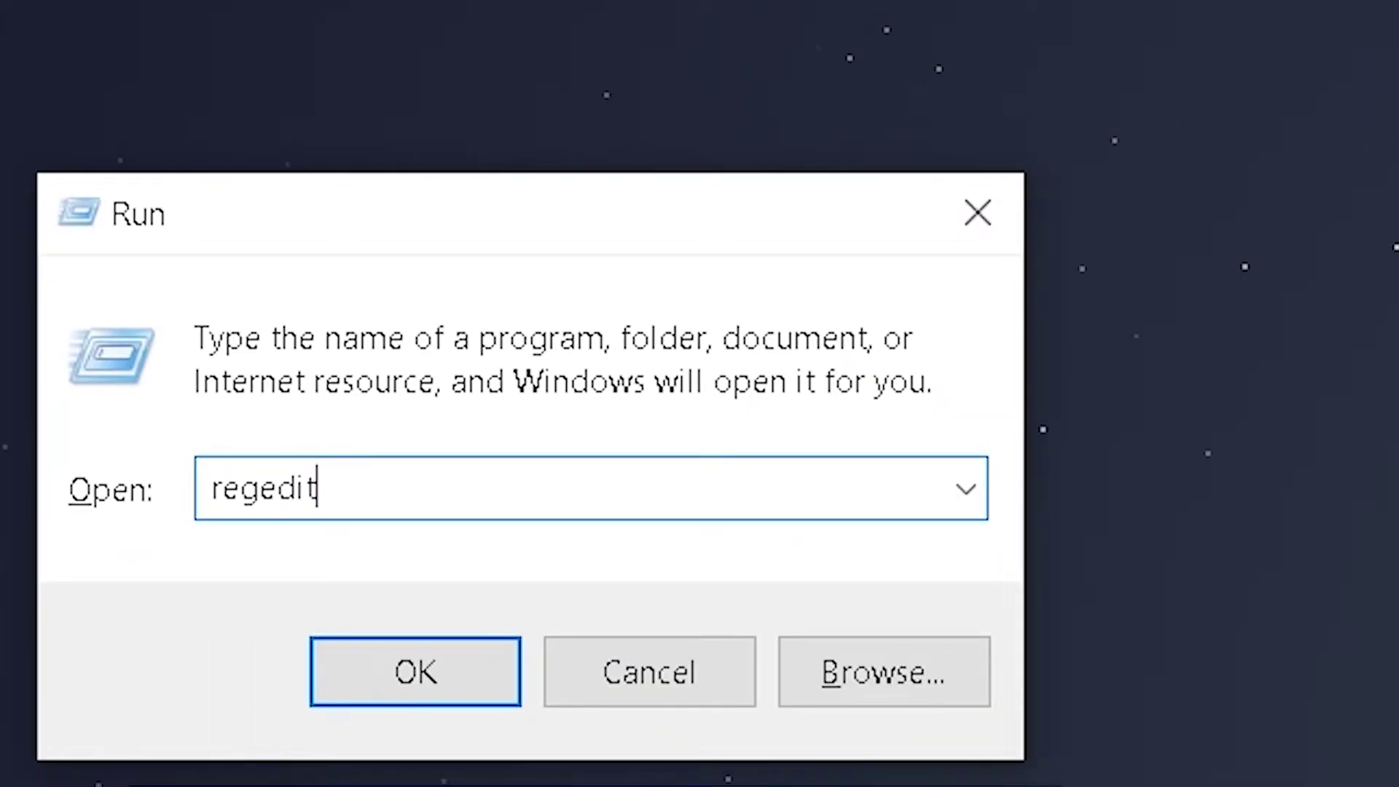
{"action": "key", "text": "Return"}
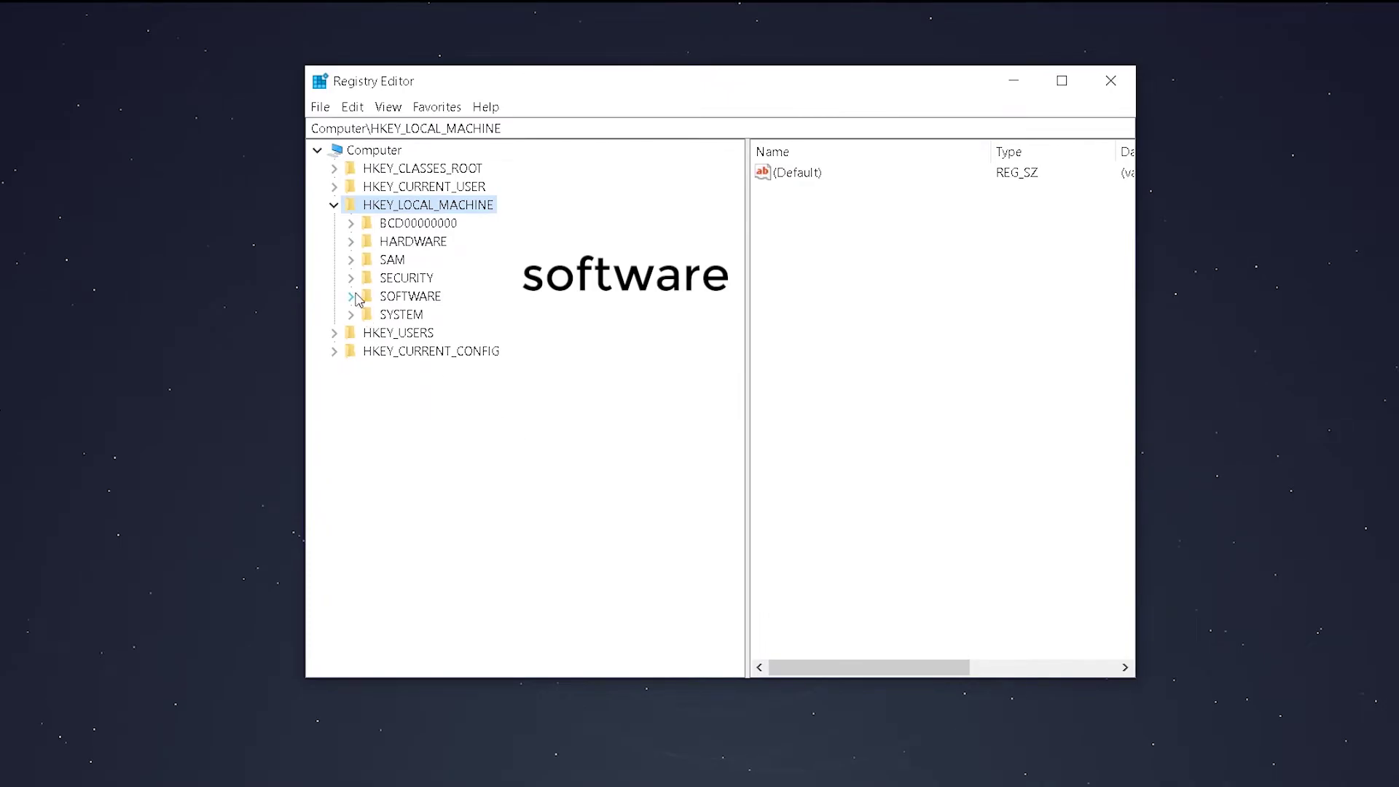
Navigate to HKEY_LOCAL_MACHINE\SOFTWARE\Microsoft\Windows\CurrentVersion\Explorer and show its values.
{"action": "left_click", "coordinate": [353, 296]}
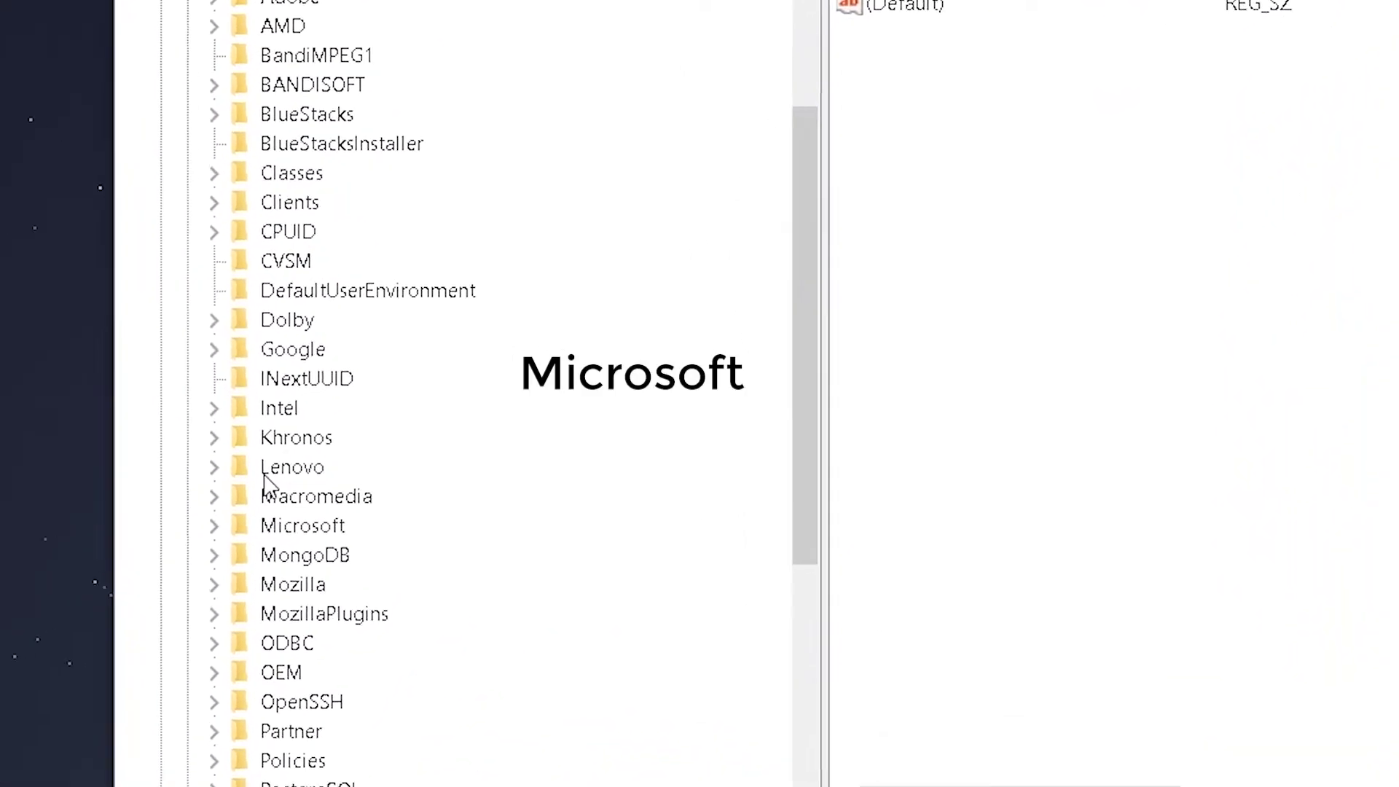
{"action": "left_click", "coordinate": [214, 525]}
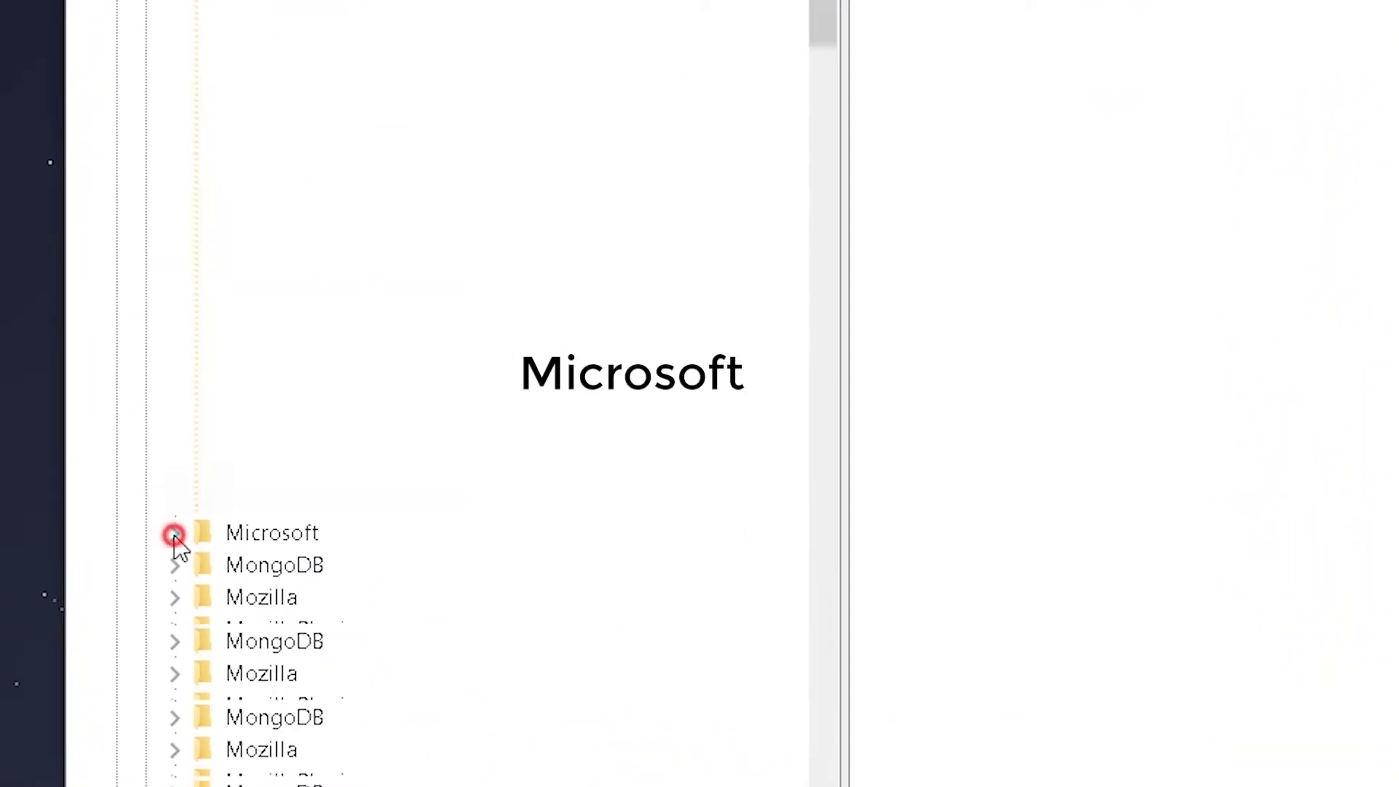
{"action": "left_click_drag", "start_coordinate": [824, 42], "coordinate": [784, 636]}
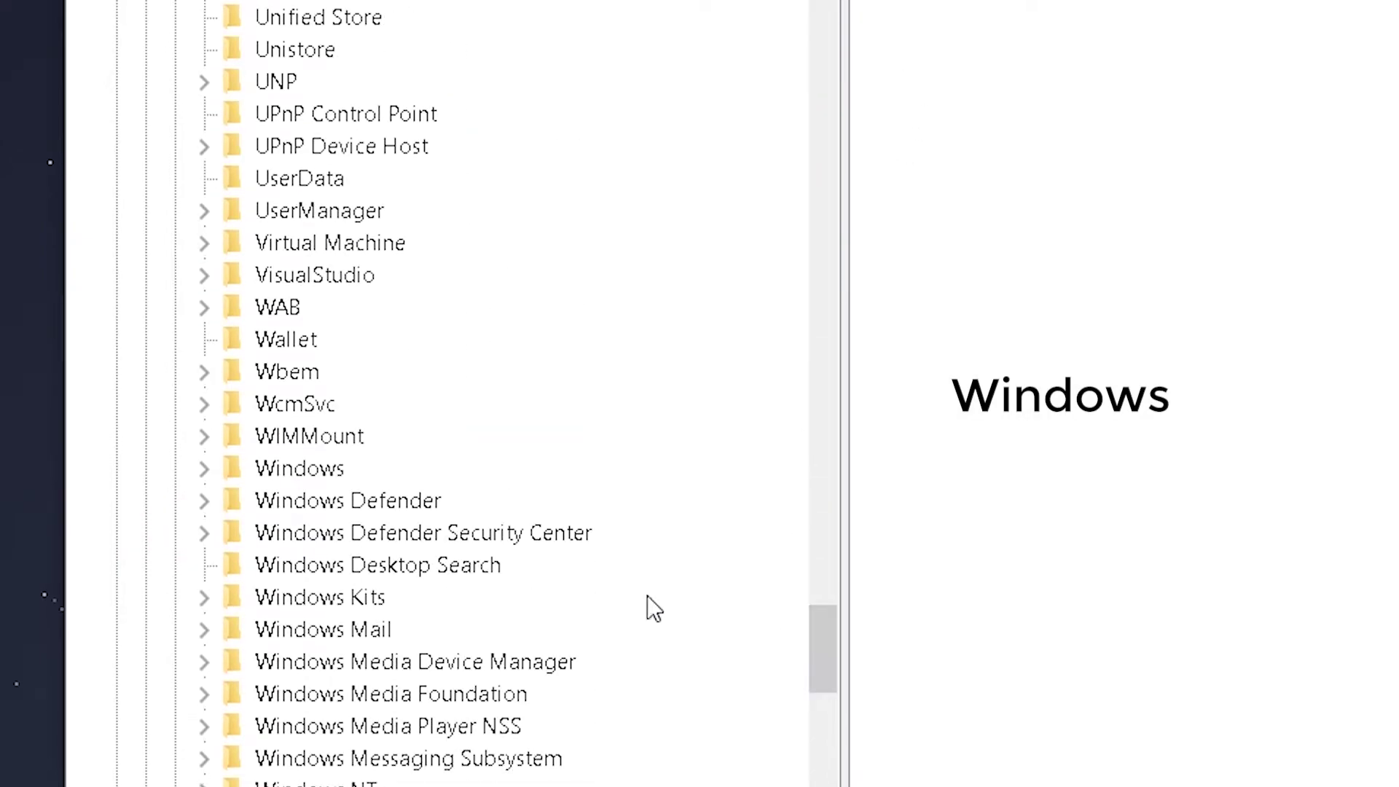
{"action": "left_click", "coordinate": [204, 468]}
{"action": "left_click", "coordinate": [235, 347]}
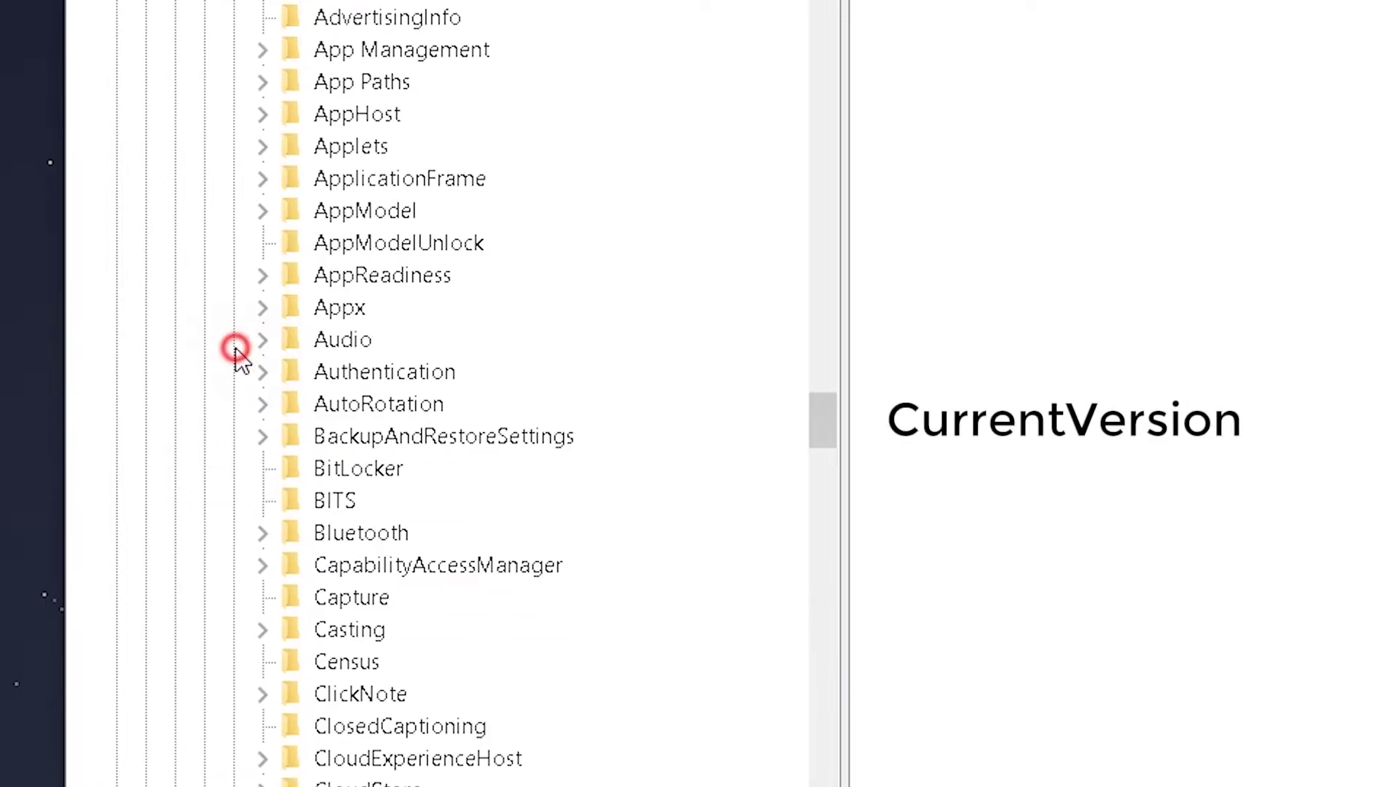
{"action": "left_click_drag", "start_coordinate": [836, 440], "coordinate": [830, 505]}
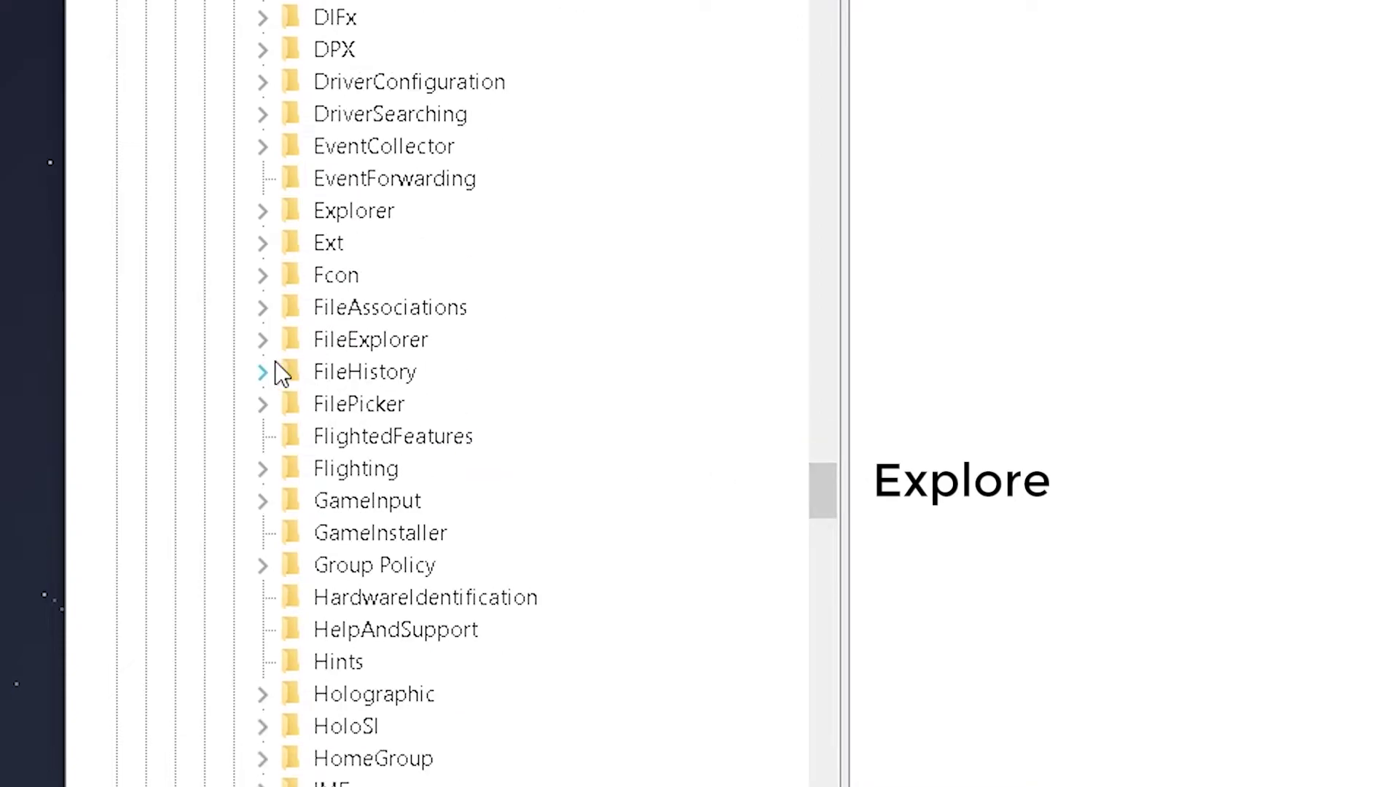
{"action": "left_click", "coordinate": [262, 211]}
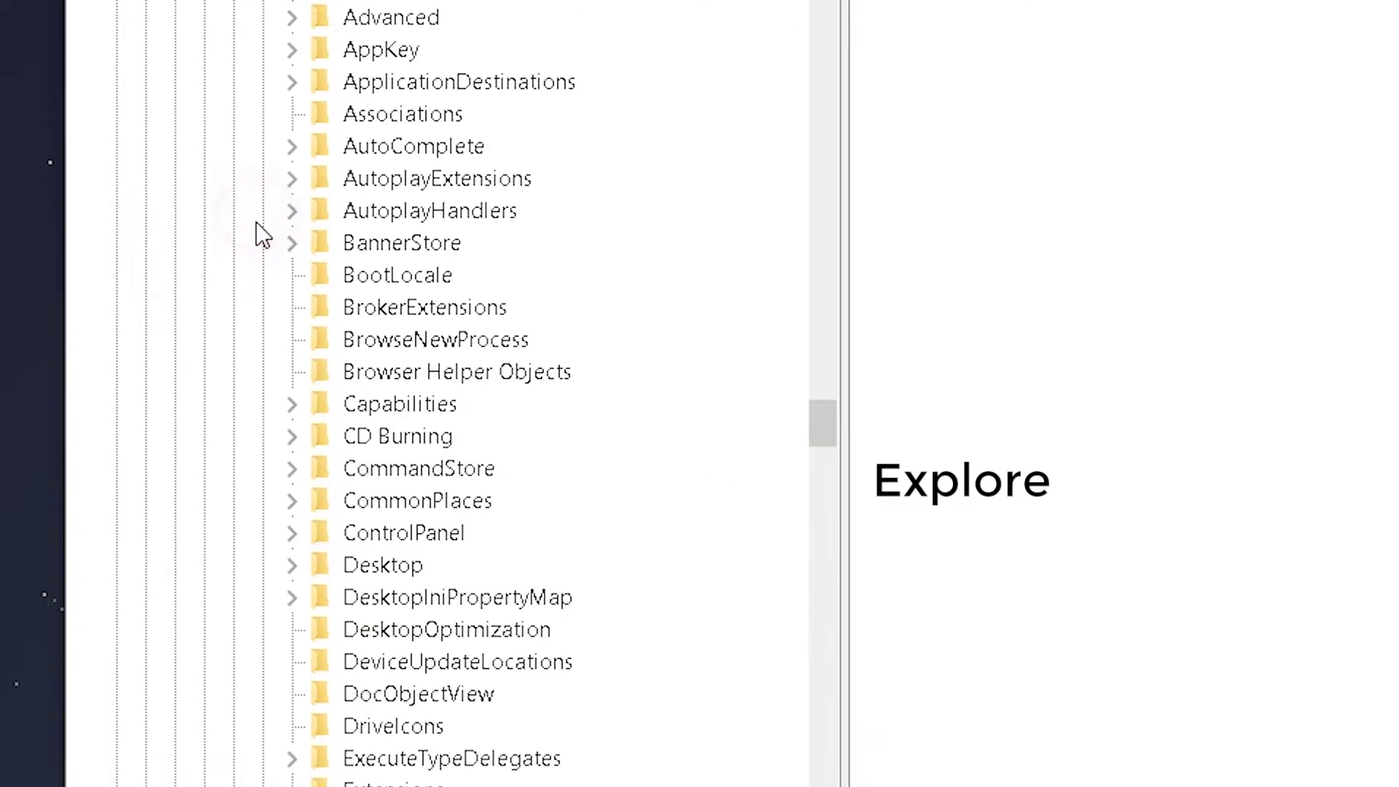
{"action": "left_click", "coordinate": [408, 7]}
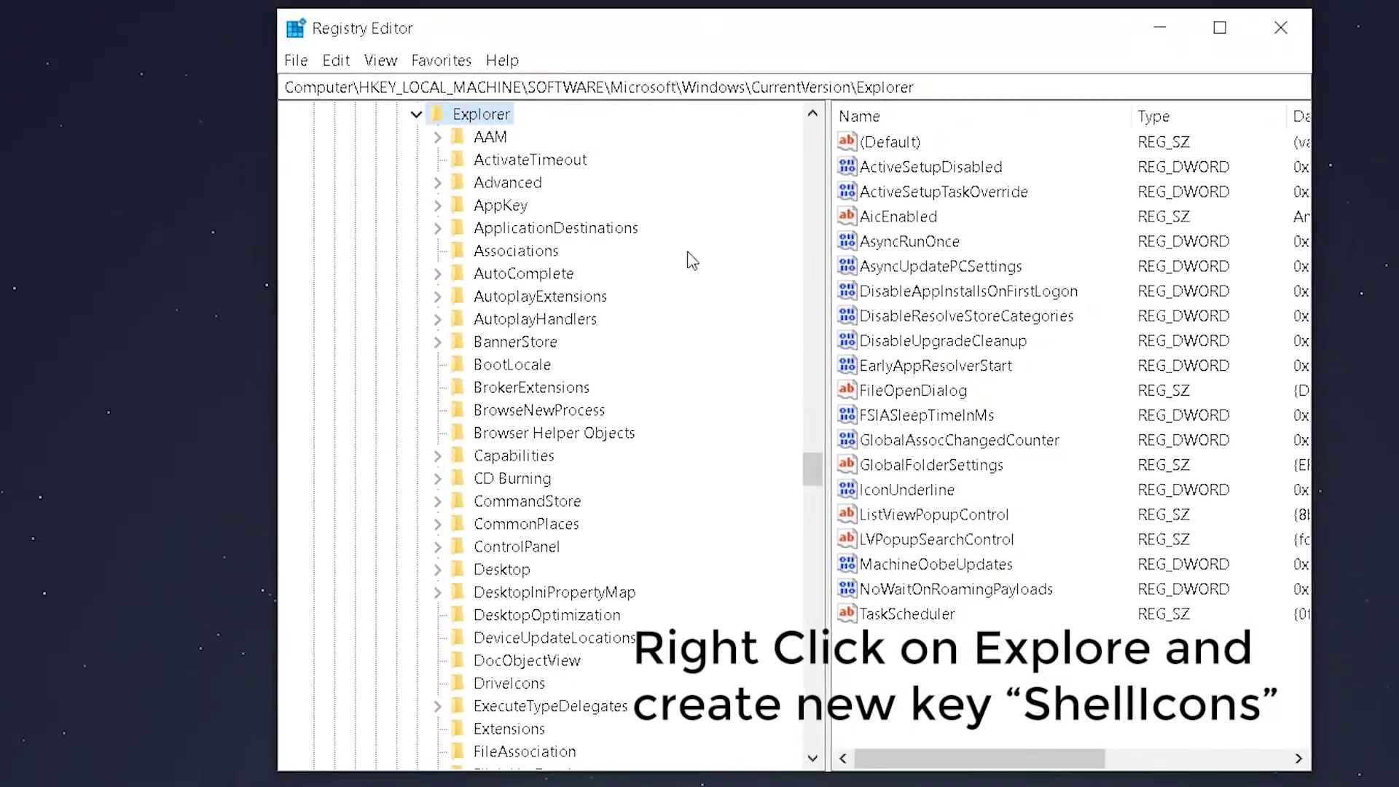
Create a new key under Explorer named 'Shell Icons'.
{"action": "scroll", "coordinate": [814, 452], "scroll_direction": "up", "scroll_amount": 5}
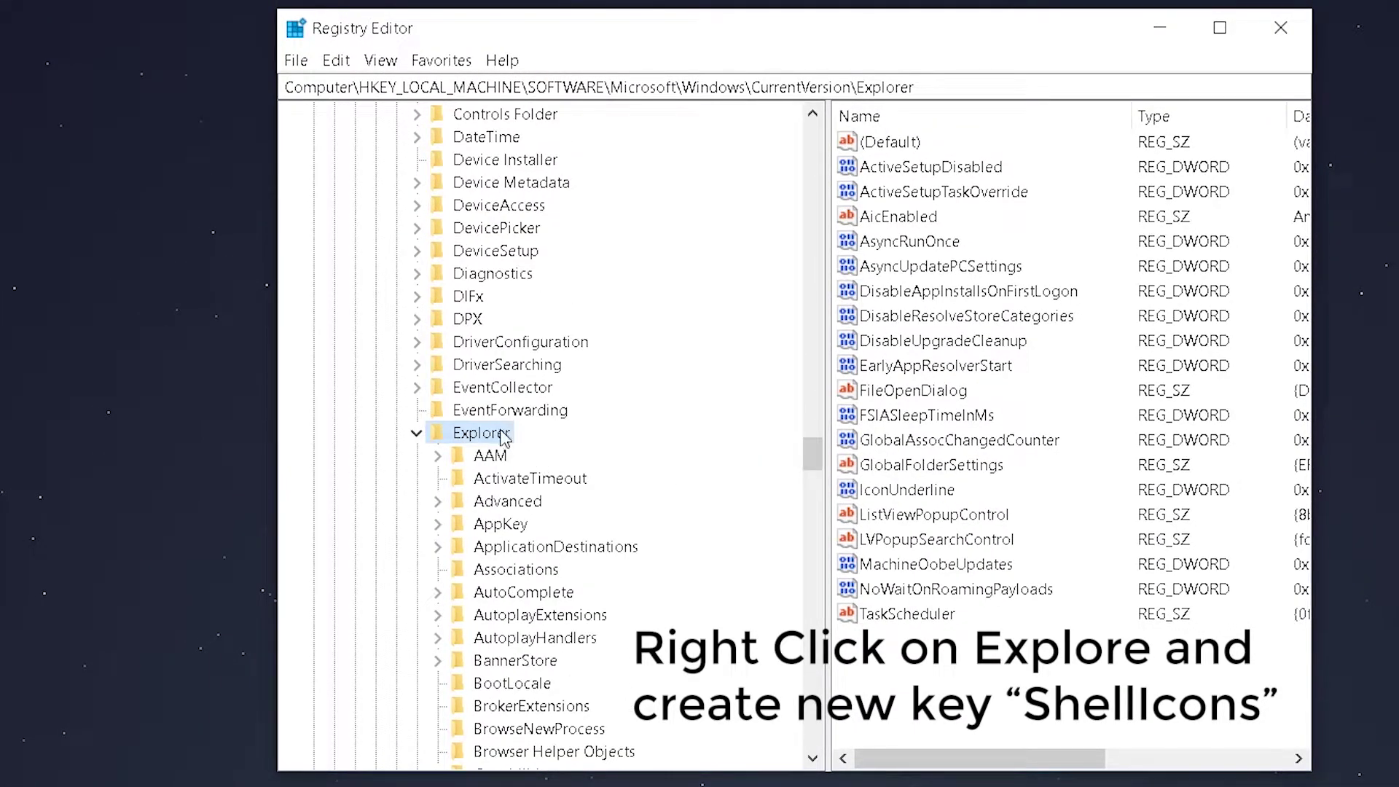
{"action": "right_click", "coordinate": [503, 434]}
{"action": "mouse_move", "coordinate": [534, 473]}
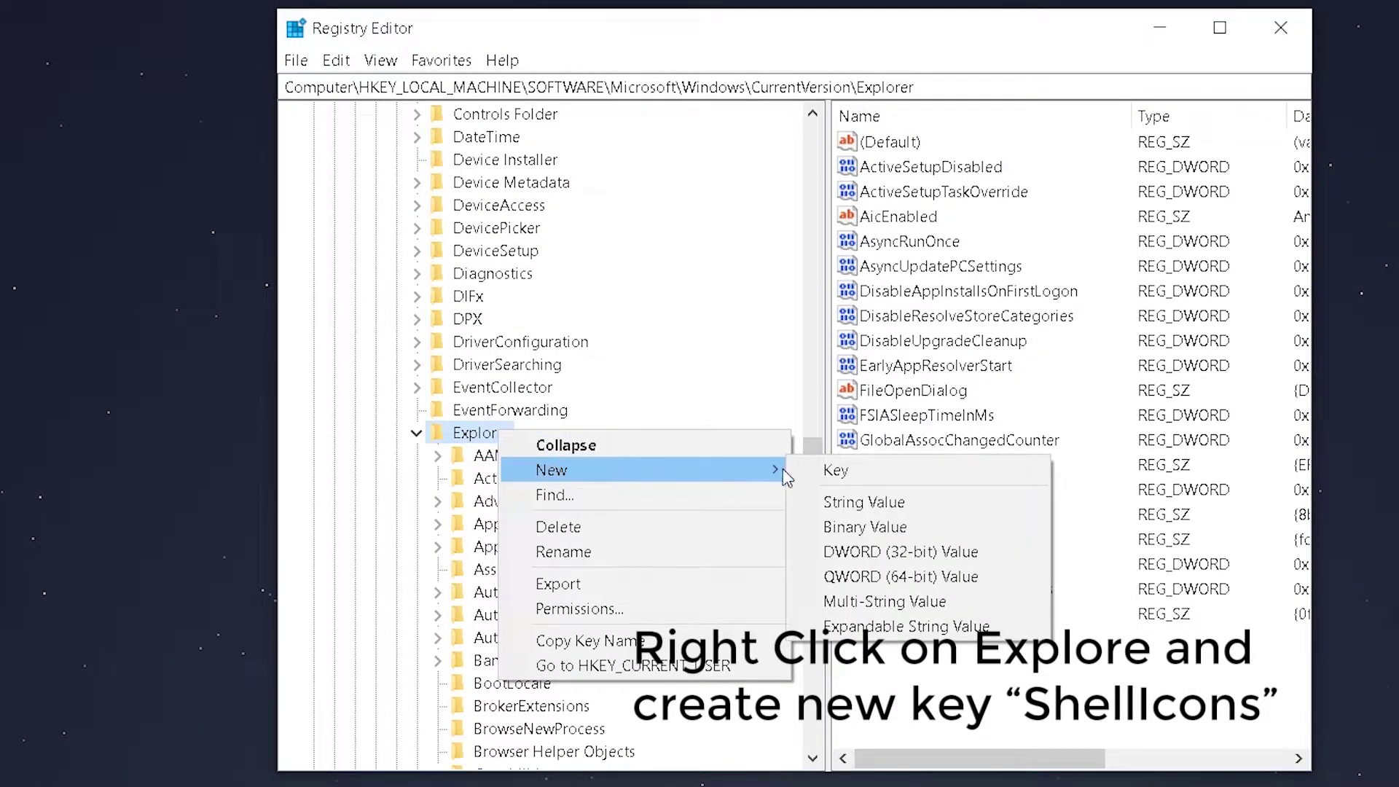
{"action": "left_click", "coordinate": [809, 470]}
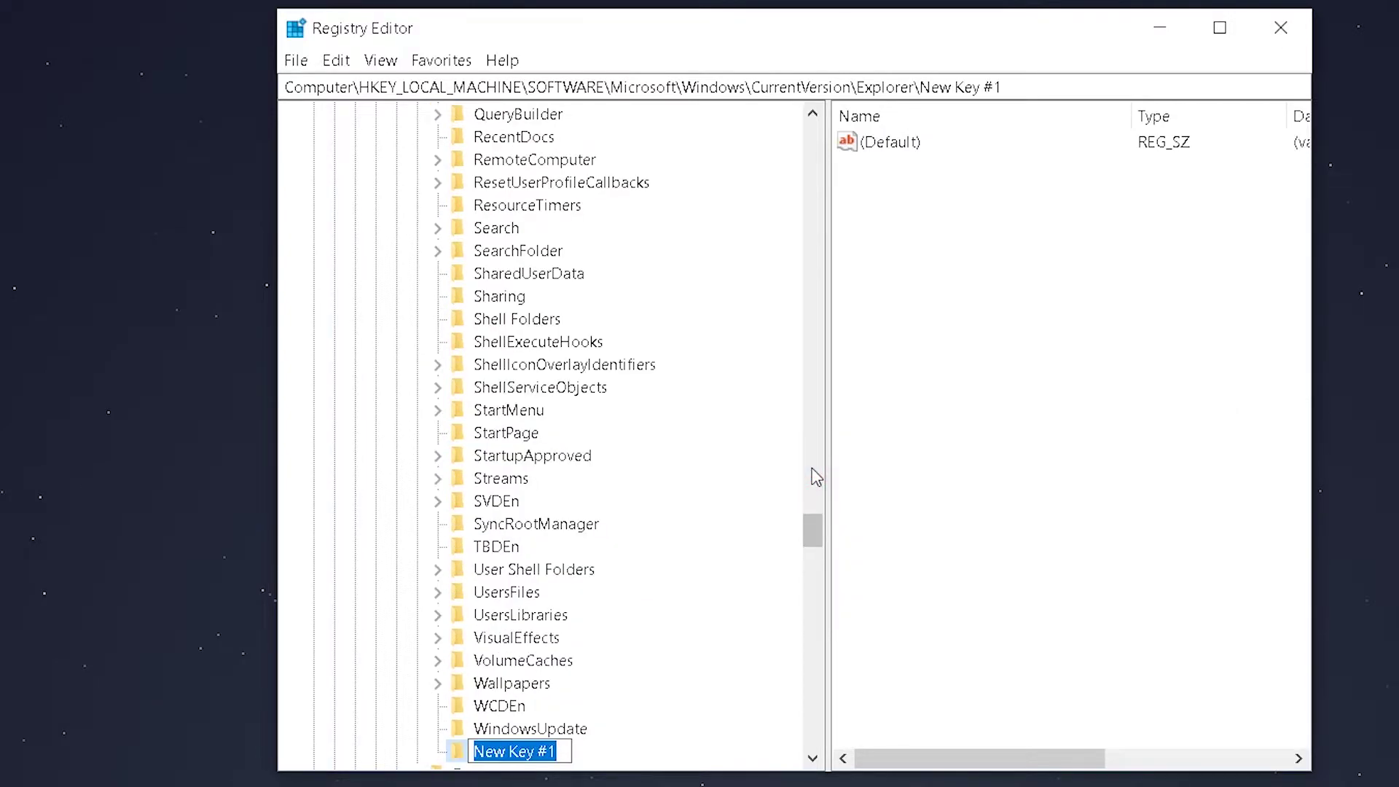
{"action": "type", "text": "Sh"}
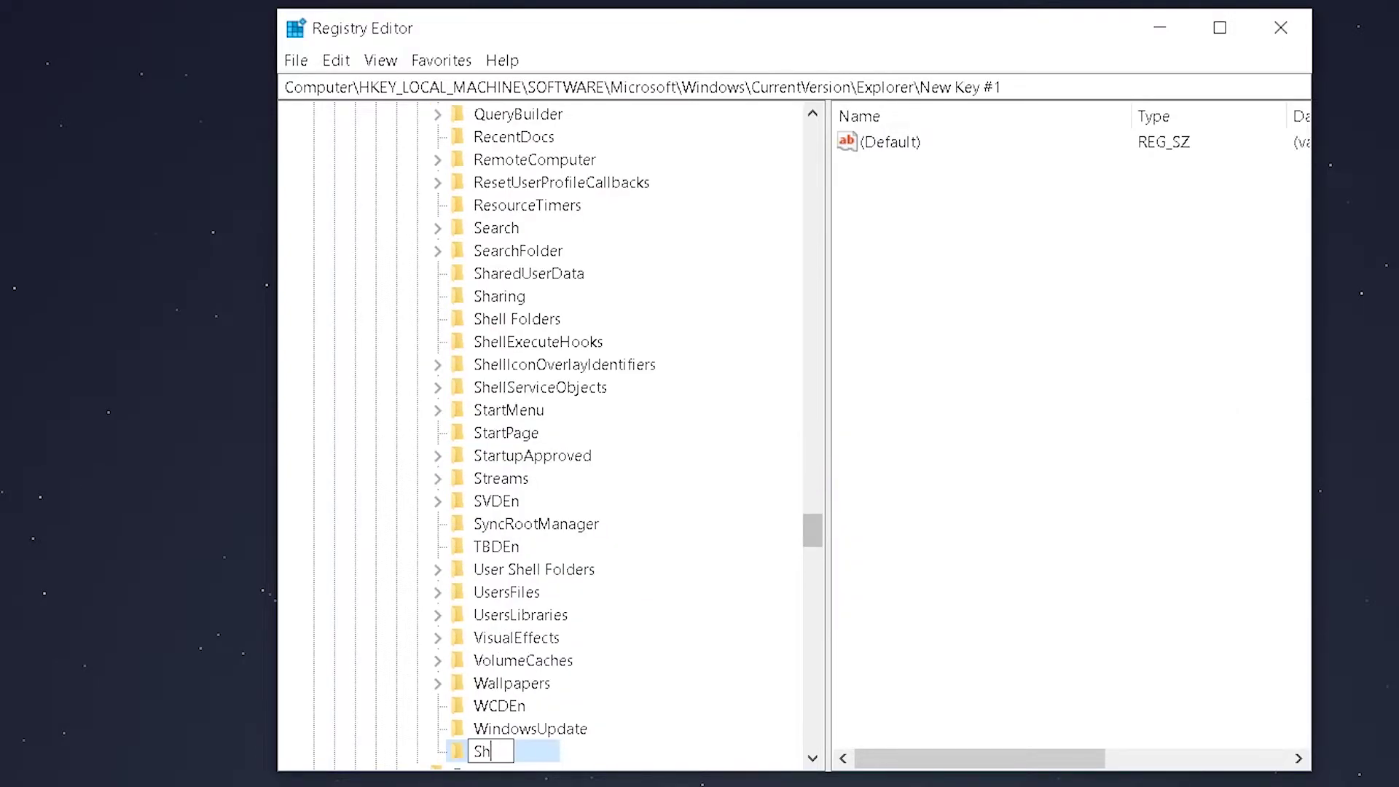
{"action": "type", "text": "ell Icons"}
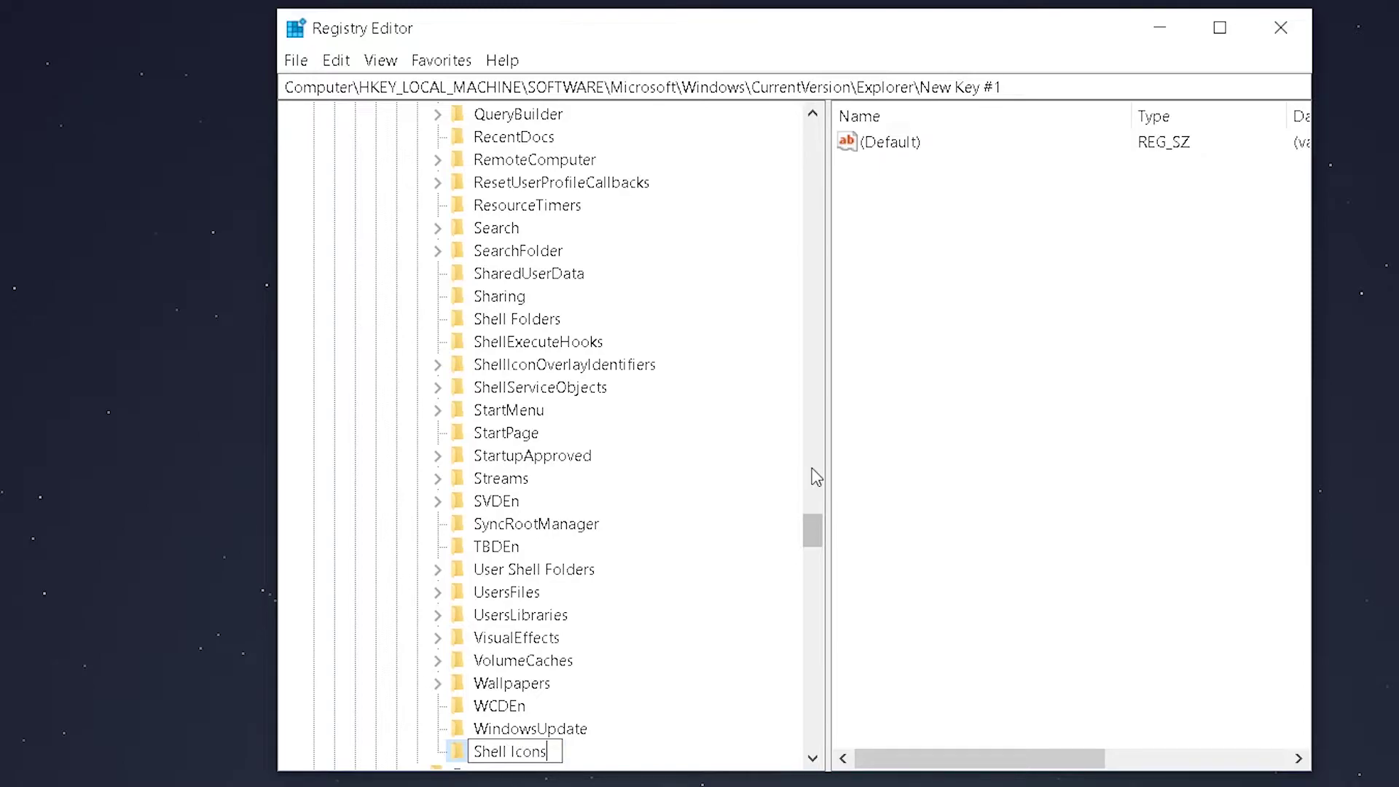
{"action": "key", "text": "Return"}
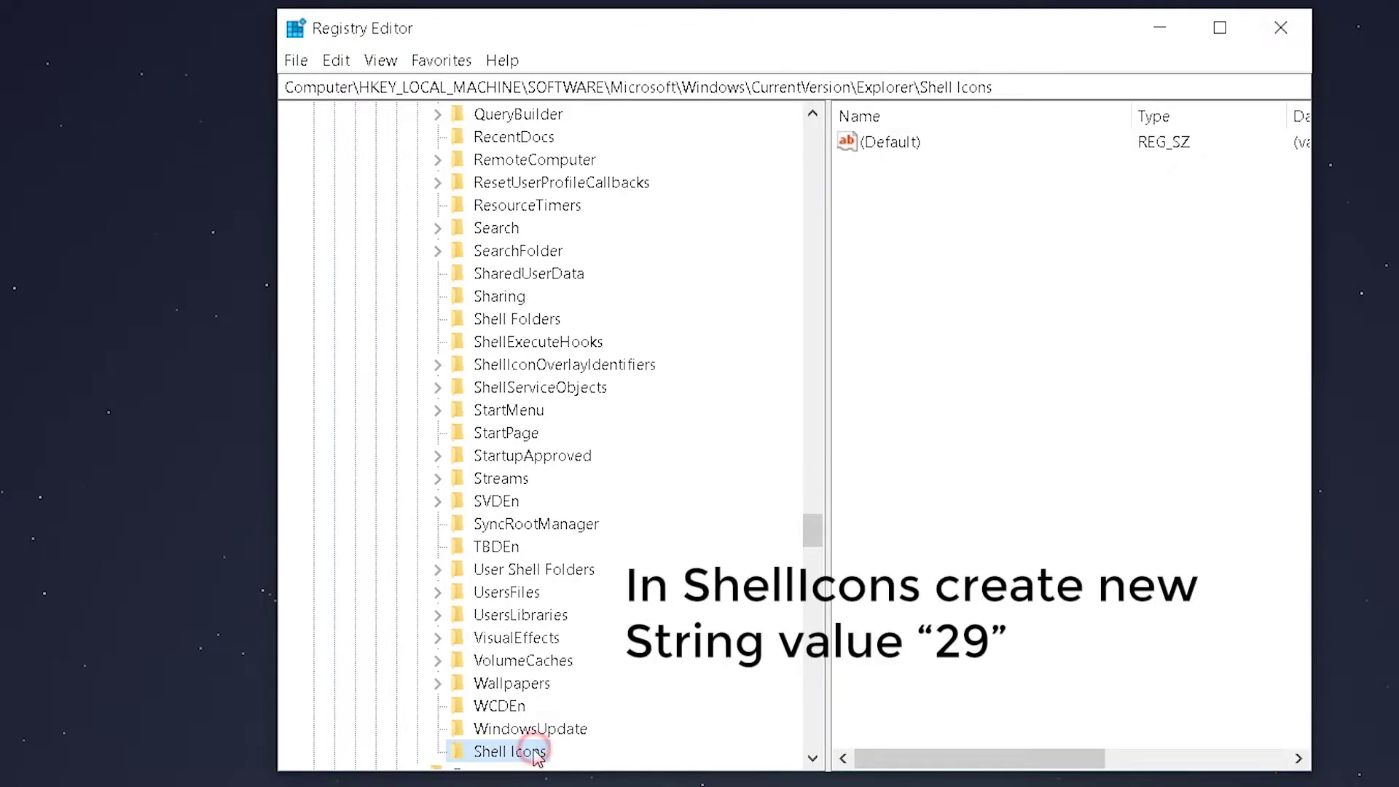
Add a new string value named '29' to Shell Icons.
{"action": "right_click", "coordinate": [960, 230]}
{"action": "mouse_move", "coordinate": [1057, 243]}
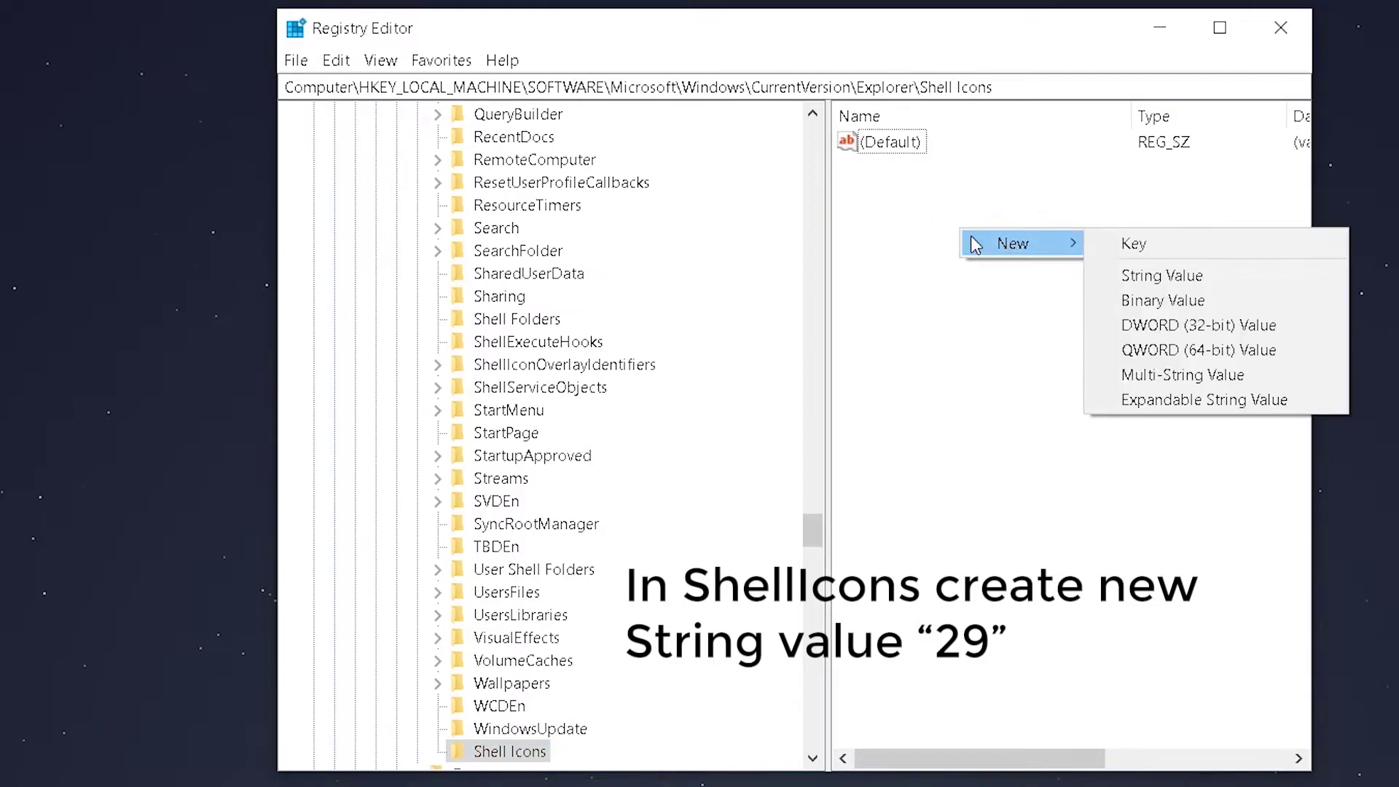
{"action": "left_click", "coordinate": [1143, 279]}
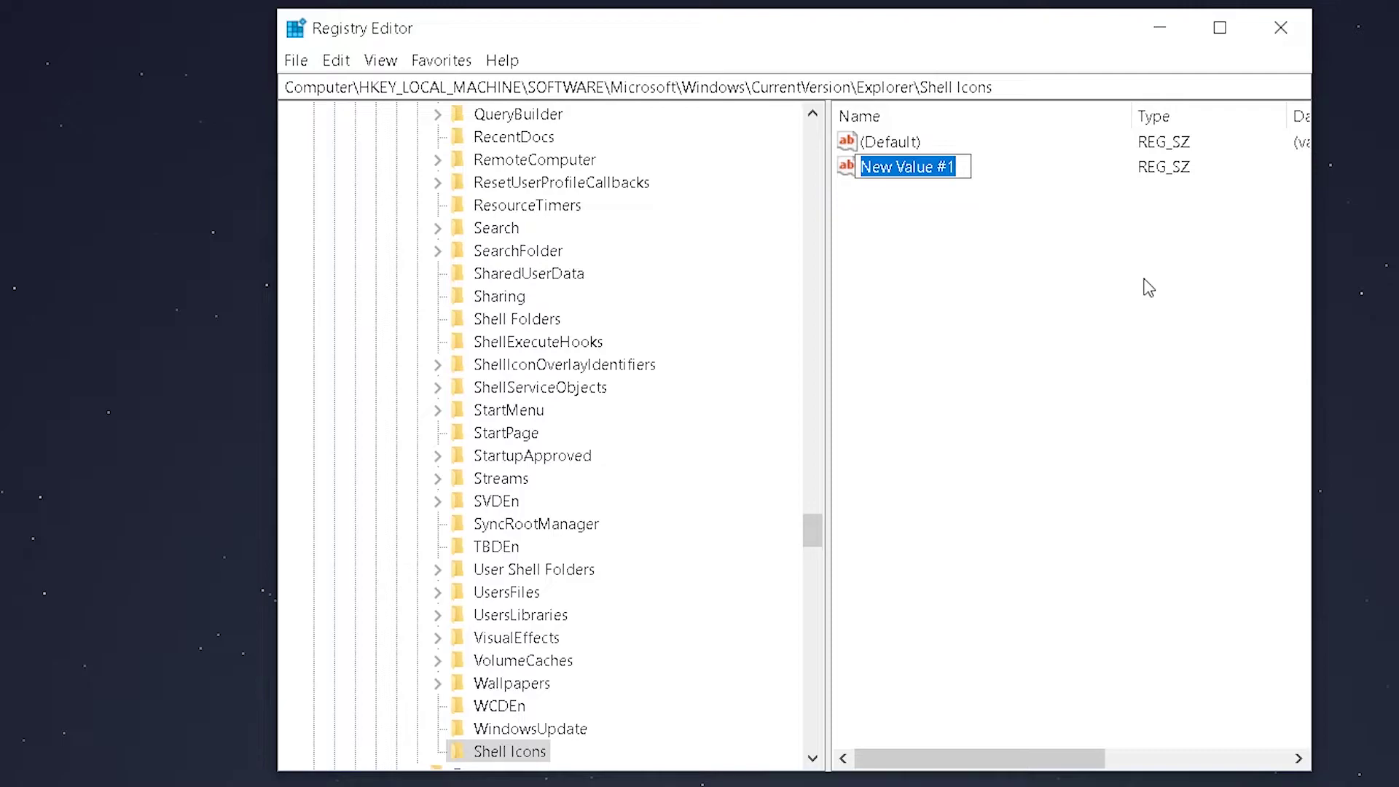
{"action": "type", "text": "29"}
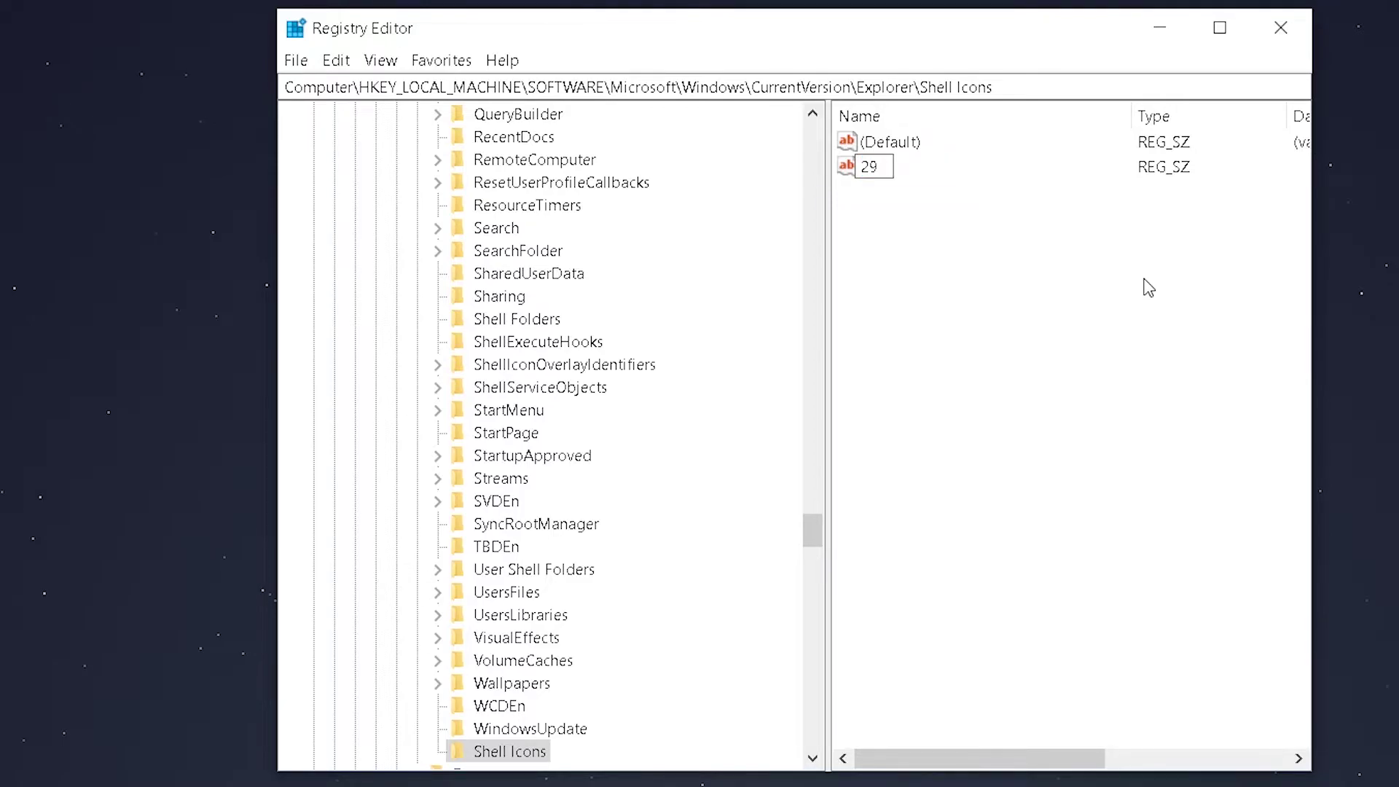
{"action": "key", "text": "Return"}
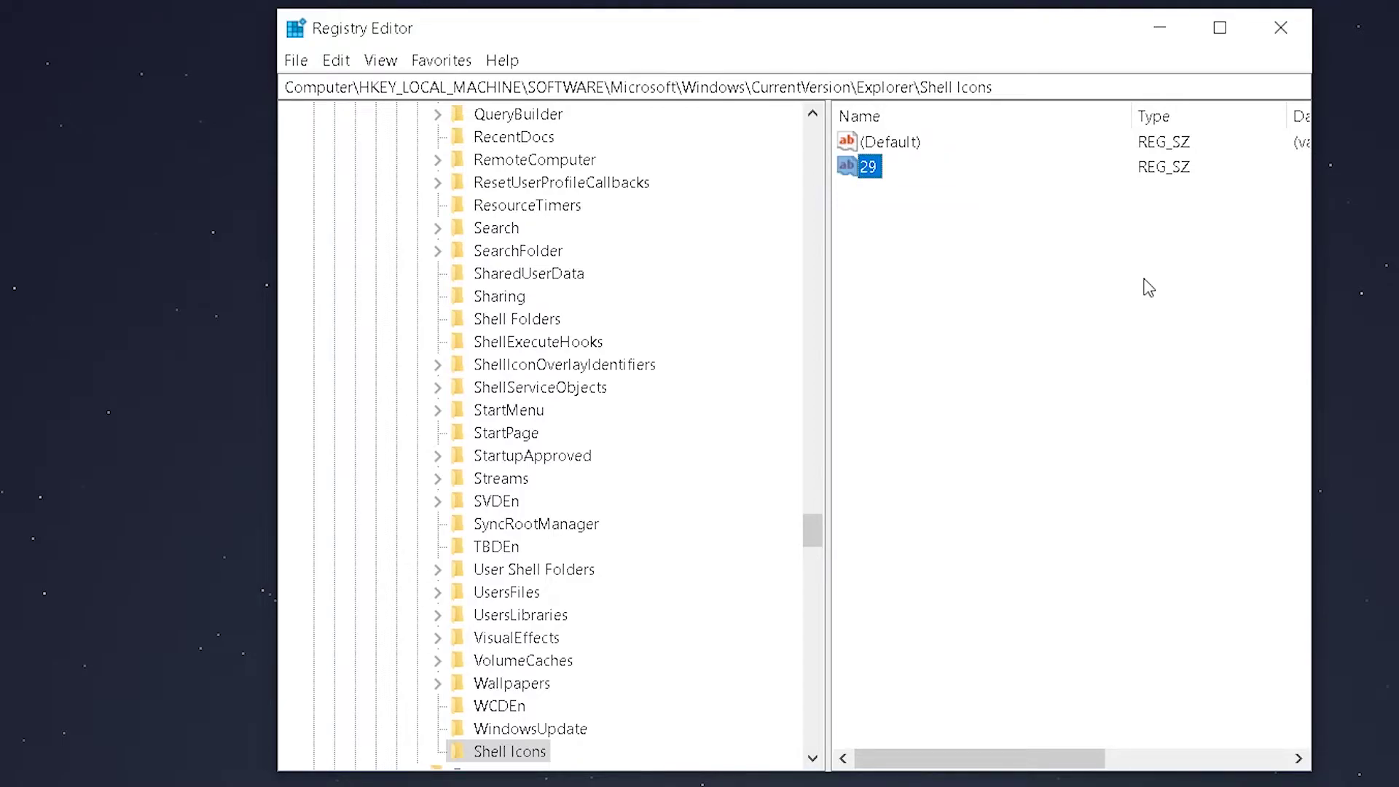
Set value 29's data to %windir%\System32\shell32.dll,-50.
{"action": "double_click", "coordinate": [879, 172]}
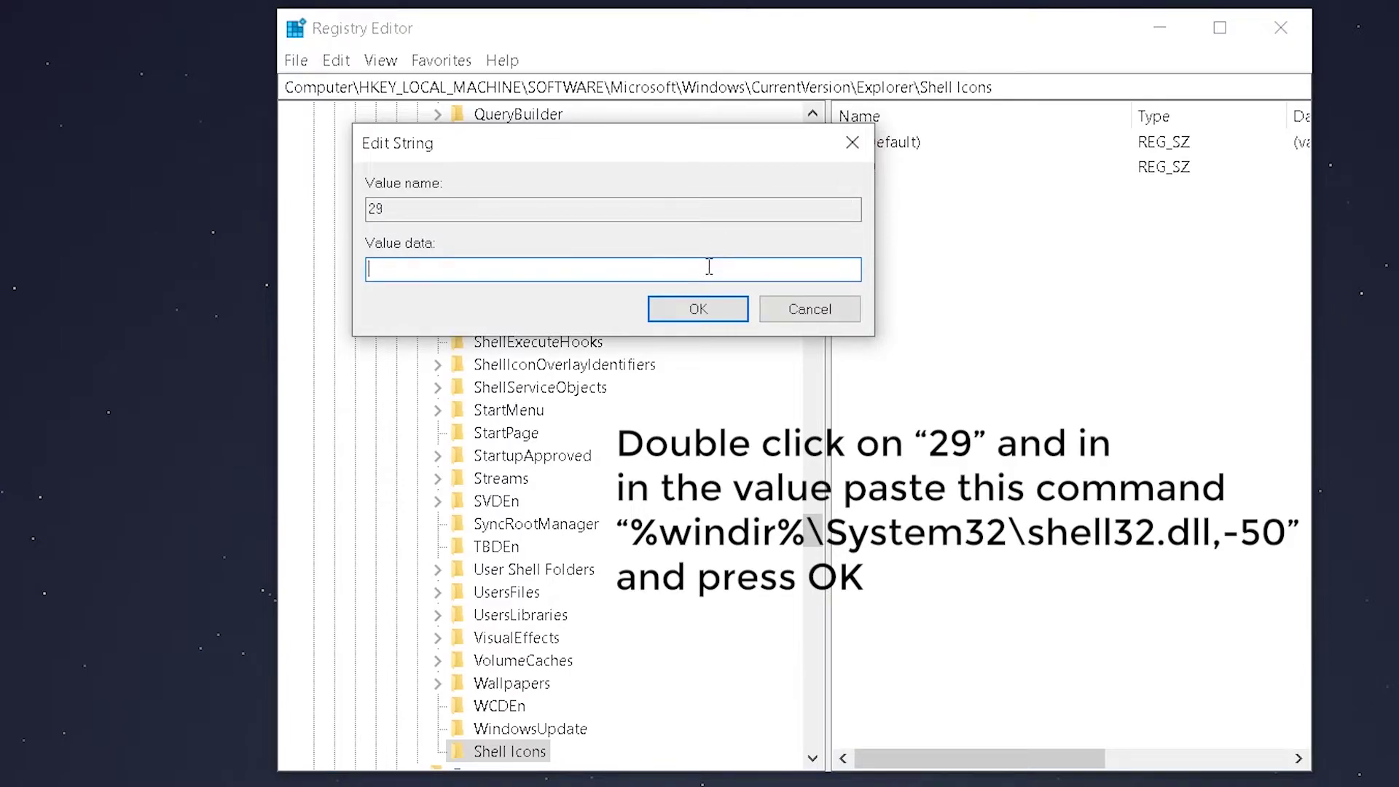
{"action": "type", "text": "%windir%\\System32\\shell32.dll,-50"}
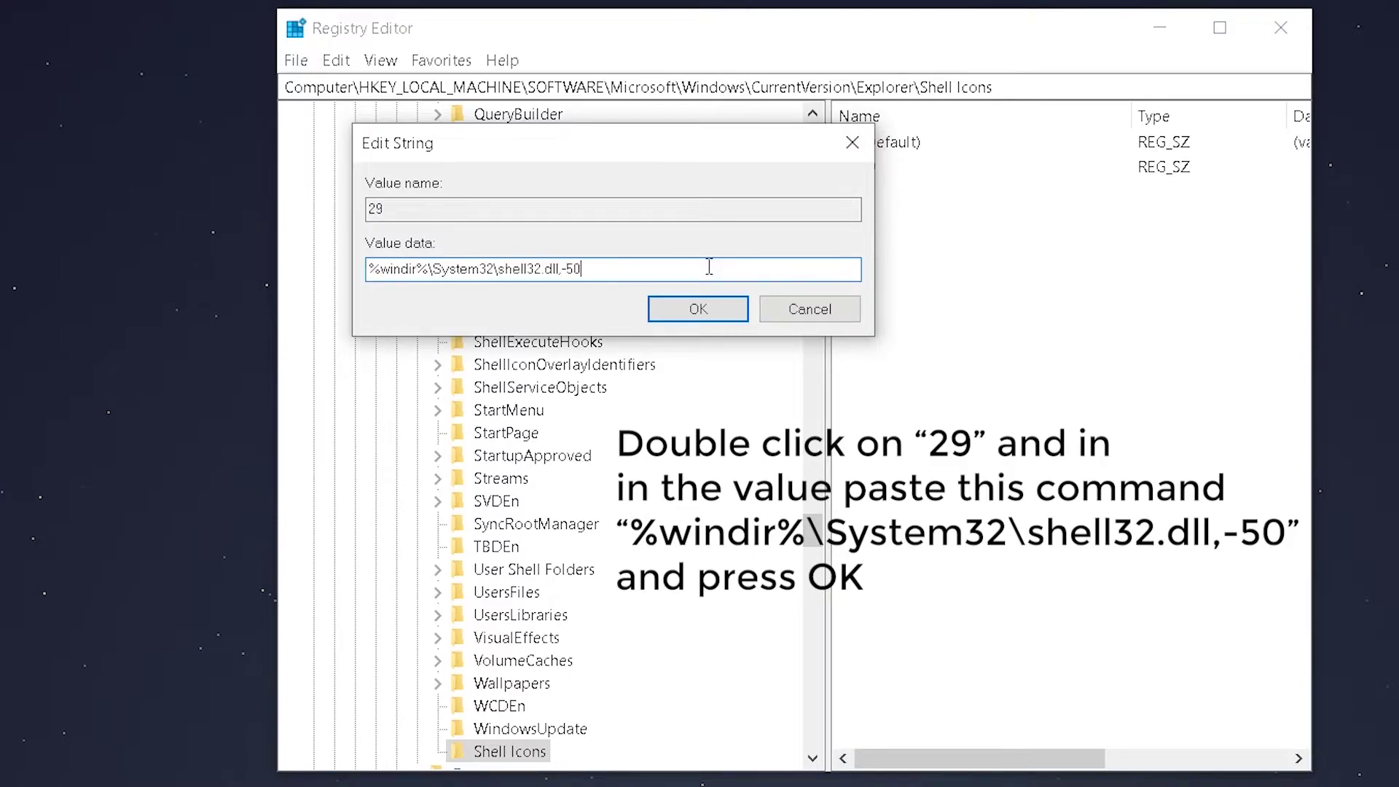
{"action": "left_click", "coordinate": [701, 310]}
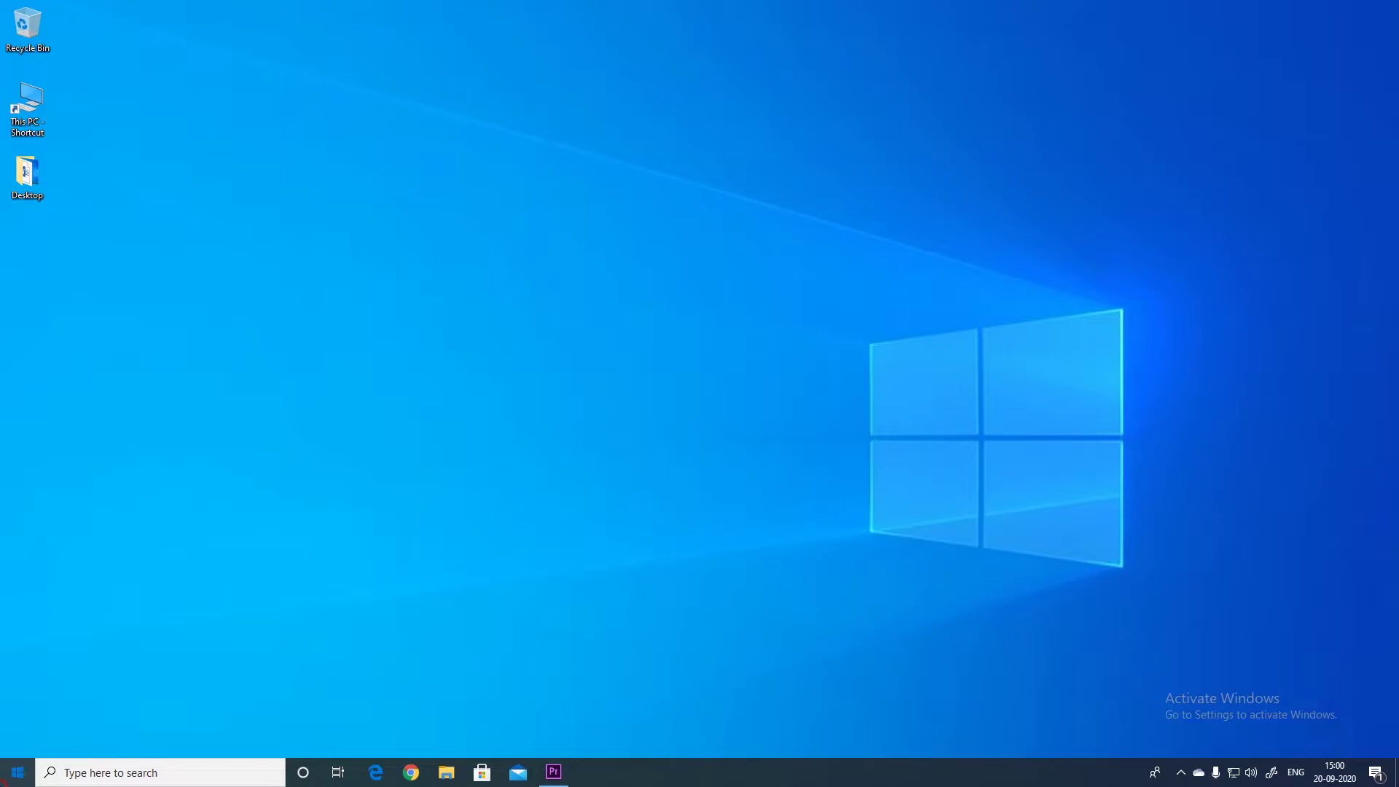
Unpin the Edge, Photos, to-do, Play, Netflix, Solitaire, Store and weather tiles from Start.
{"action": "left_click", "coordinate": [18, 771]}
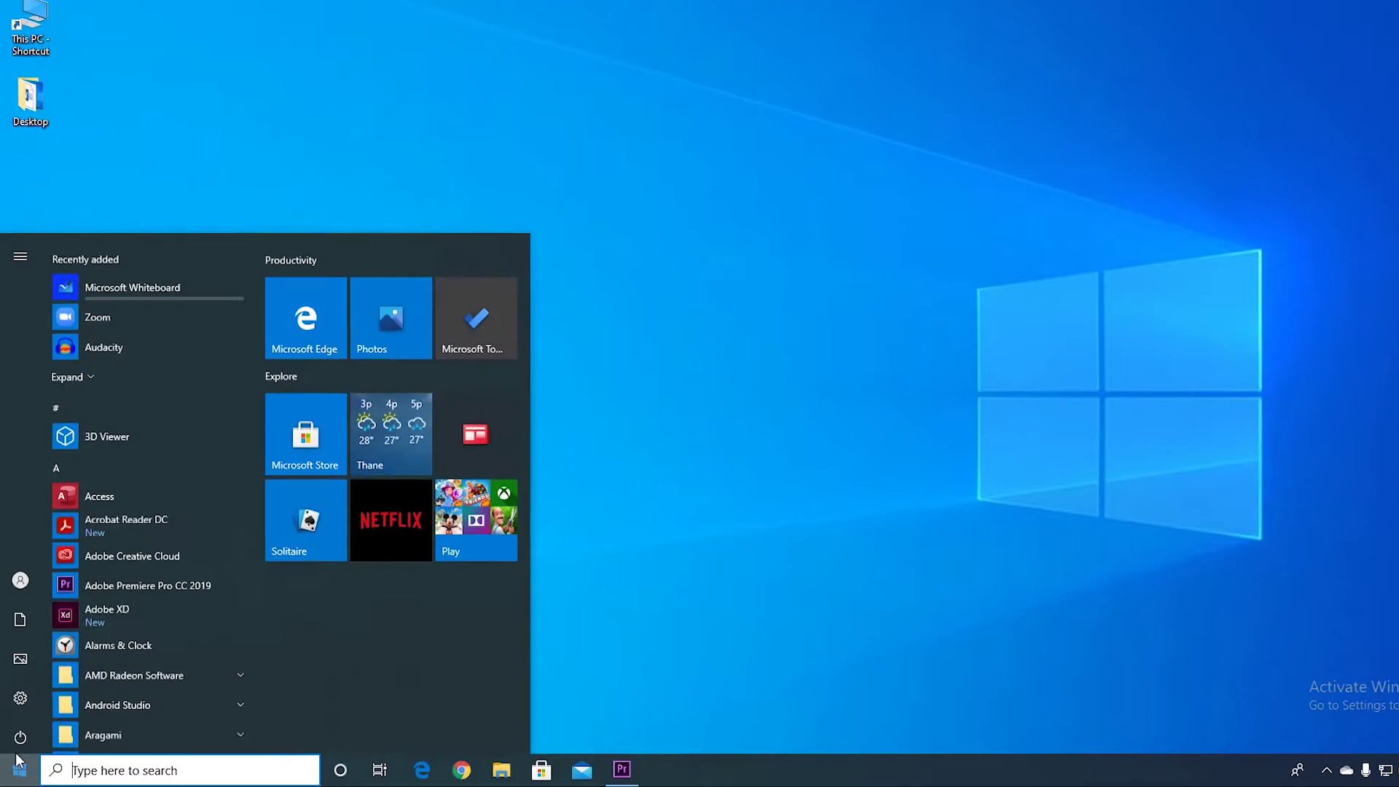
{"action": "right_click", "coordinate": [423, 134]}
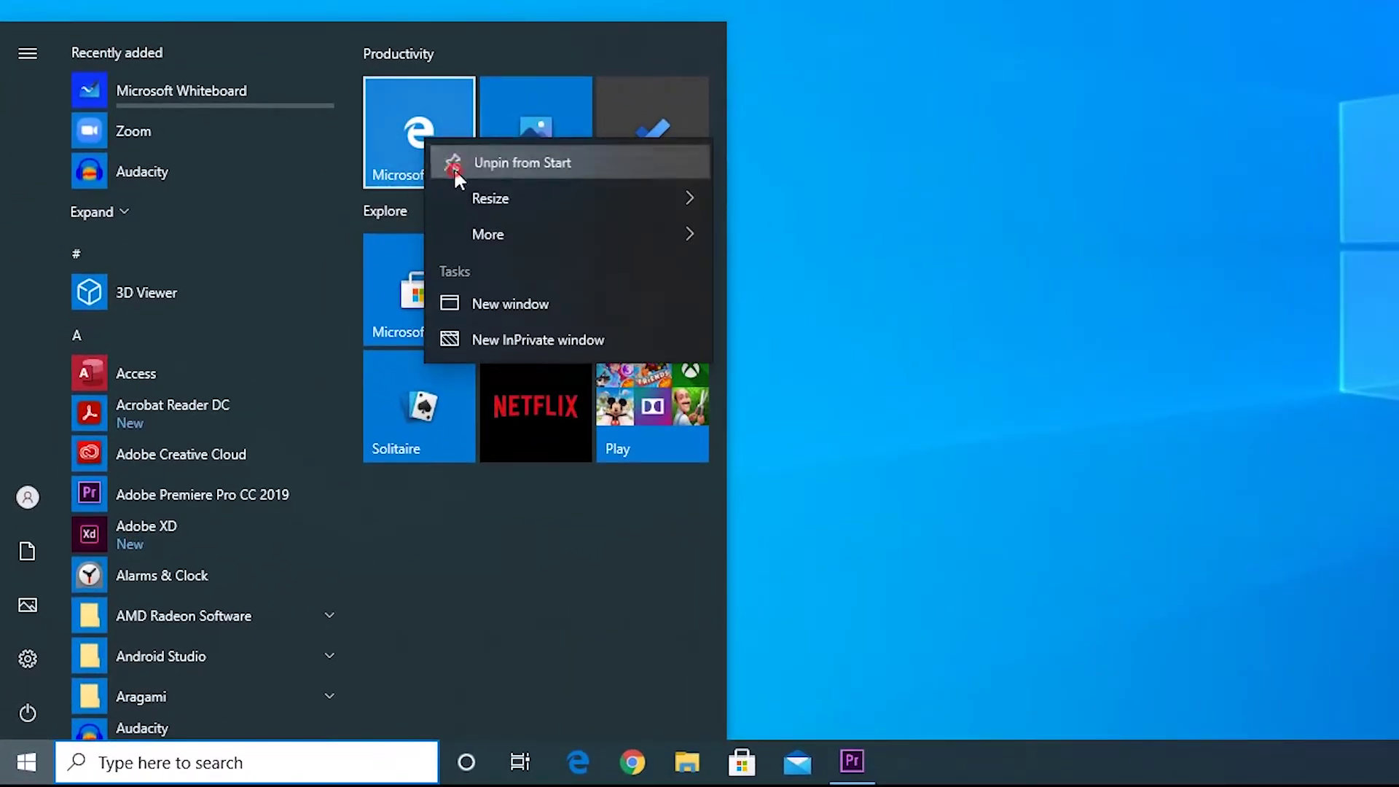
{"action": "left_click", "coordinate": [451, 164]}
{"action": "right_click", "coordinate": [491, 138]}
{"action": "left_click", "coordinate": [568, 4]}
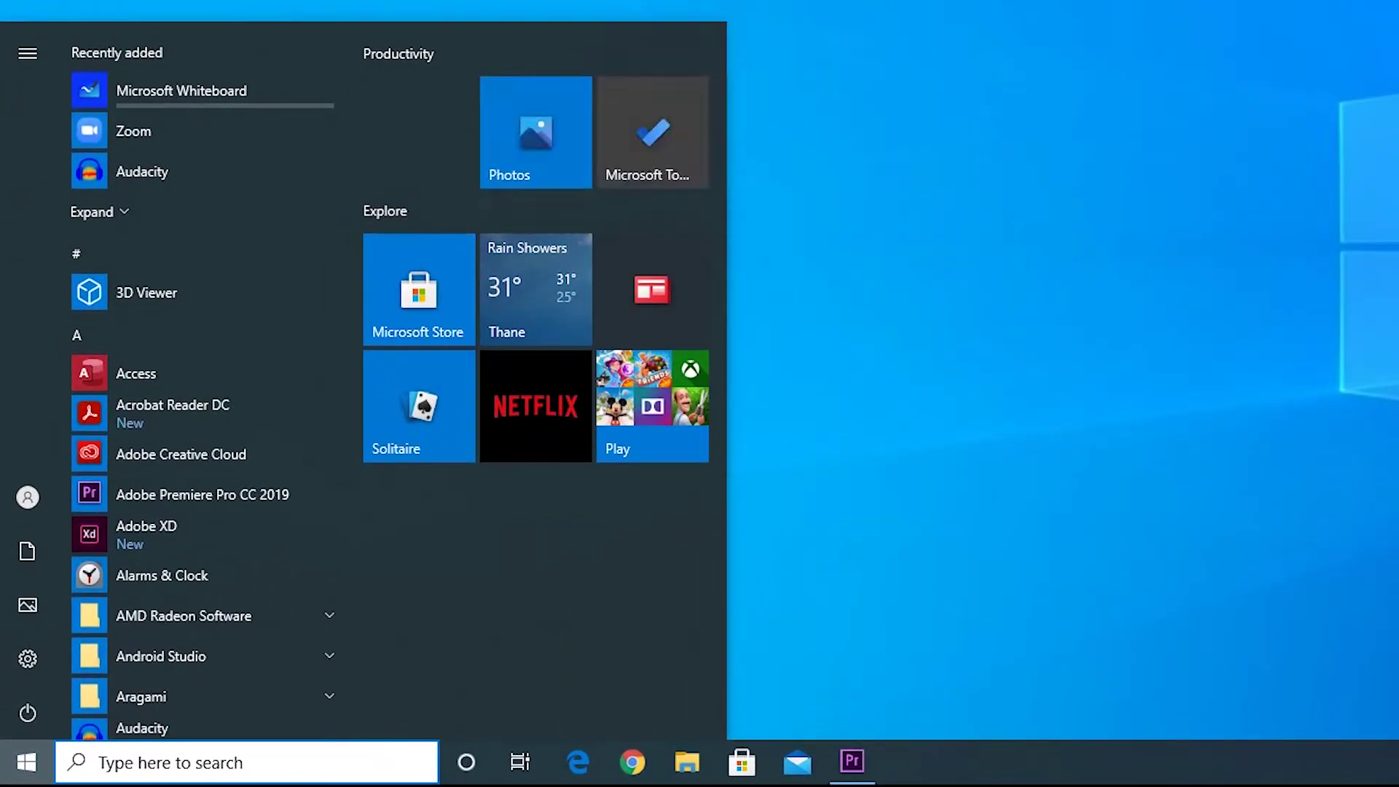
{"action": "right_click", "coordinate": [676, 95]}
{"action": "left_click", "coordinate": [688, 149]}
{"action": "right_click", "coordinate": [661, 237]}
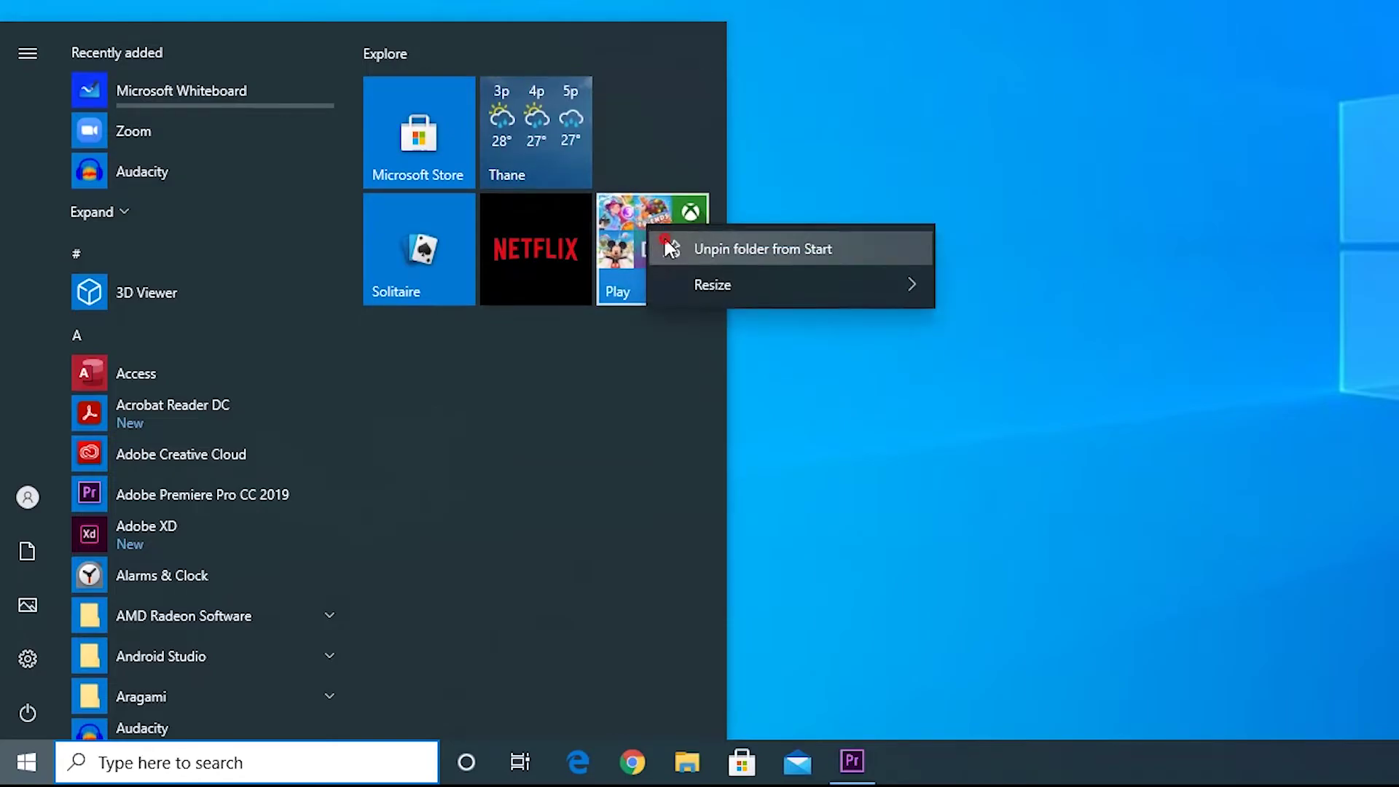
{"action": "left_click", "coordinate": [666, 247]}
{"action": "right_click", "coordinate": [570, 251]}
{"action": "left_click", "coordinate": [576, 261]}
{"action": "right_click", "coordinate": [456, 243]}
{"action": "left_click", "coordinate": [460, 251]}
{"action": "right_click", "coordinate": [412, 143]}
{"action": "left_click", "coordinate": [419, 153]}
{"action": "right_click", "coordinate": [509, 131]}
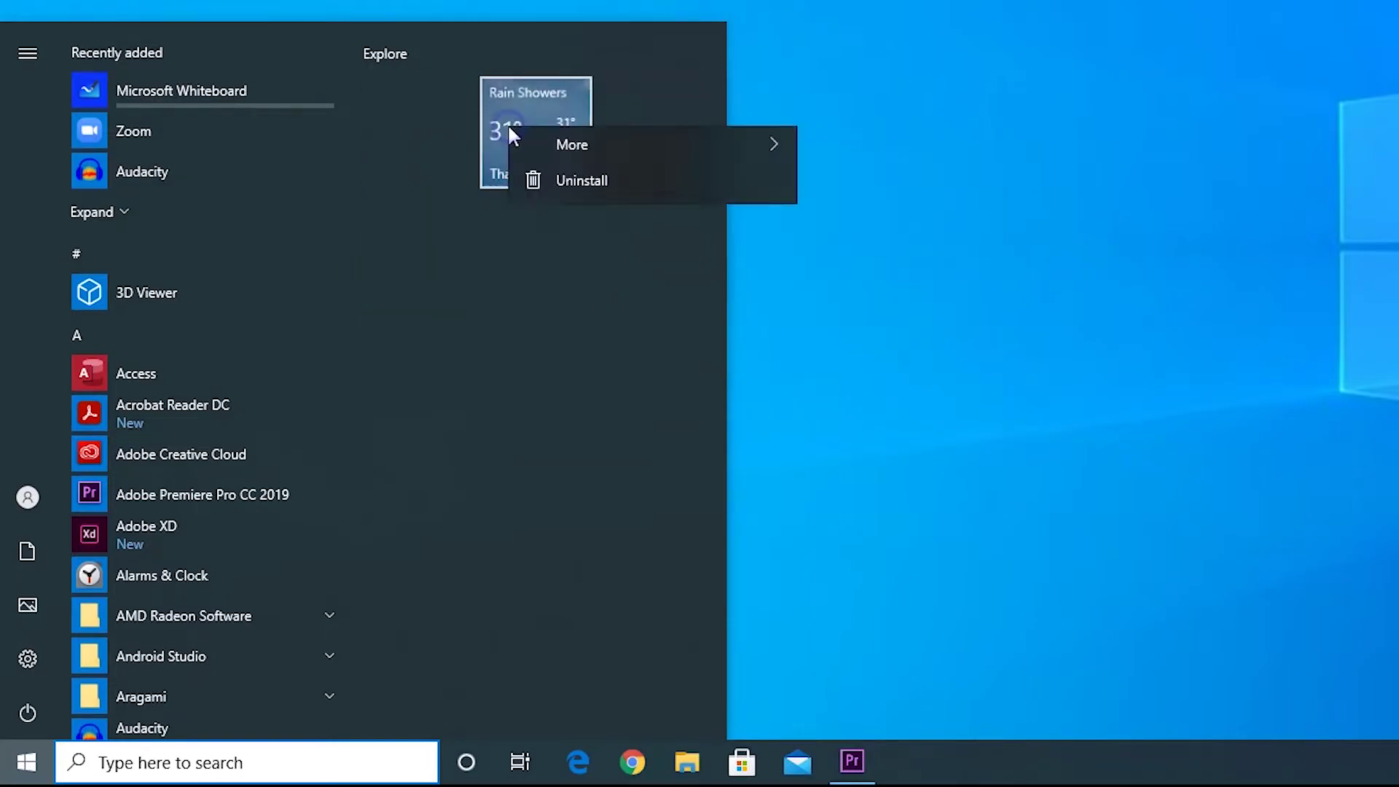
{"action": "left_click", "coordinate": [546, 141]}
{"action": "left_click", "coordinate": [927, 73]}
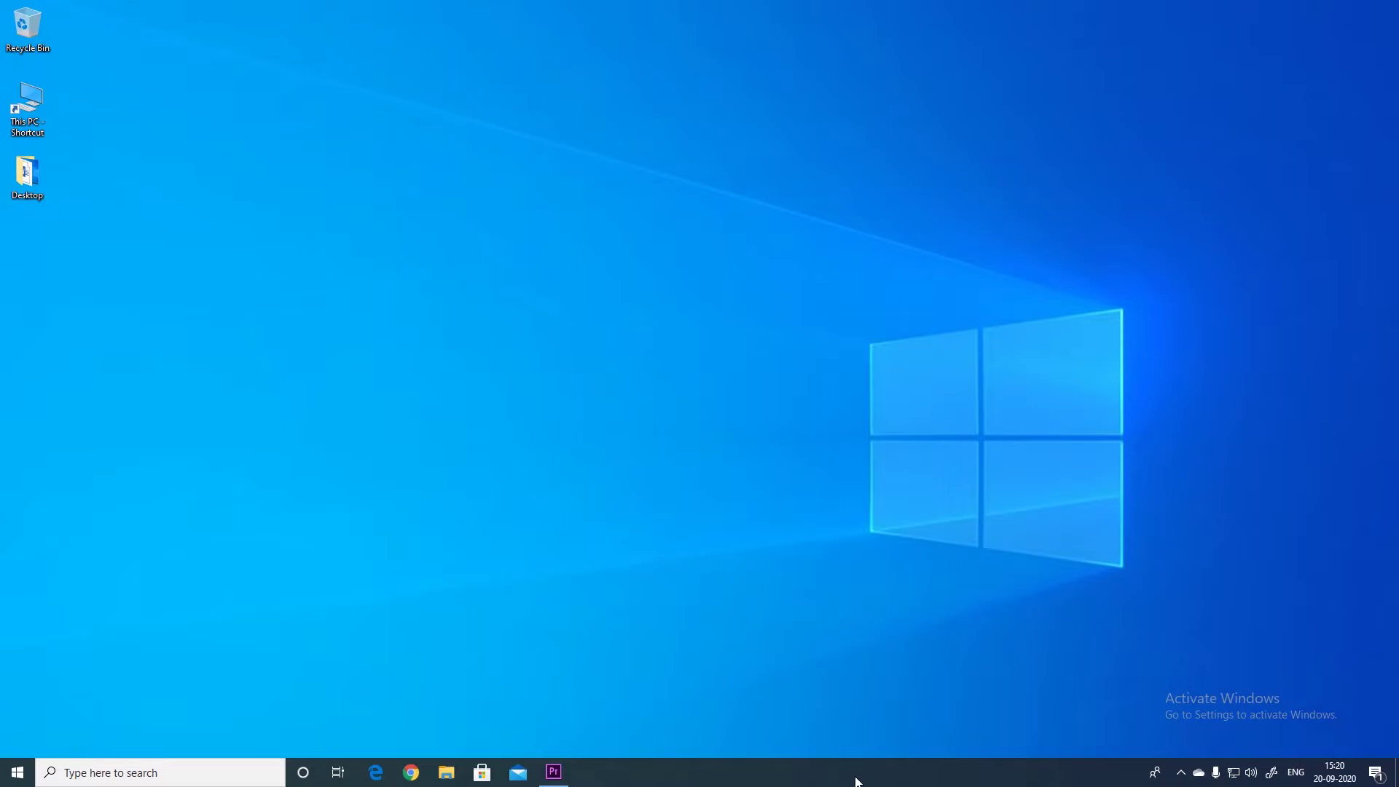
Add the Desktop and Links toolbars to the taskbar.
{"action": "right_click", "coordinate": [858, 780]}
{"action": "left_click", "coordinate": [967, 427]}
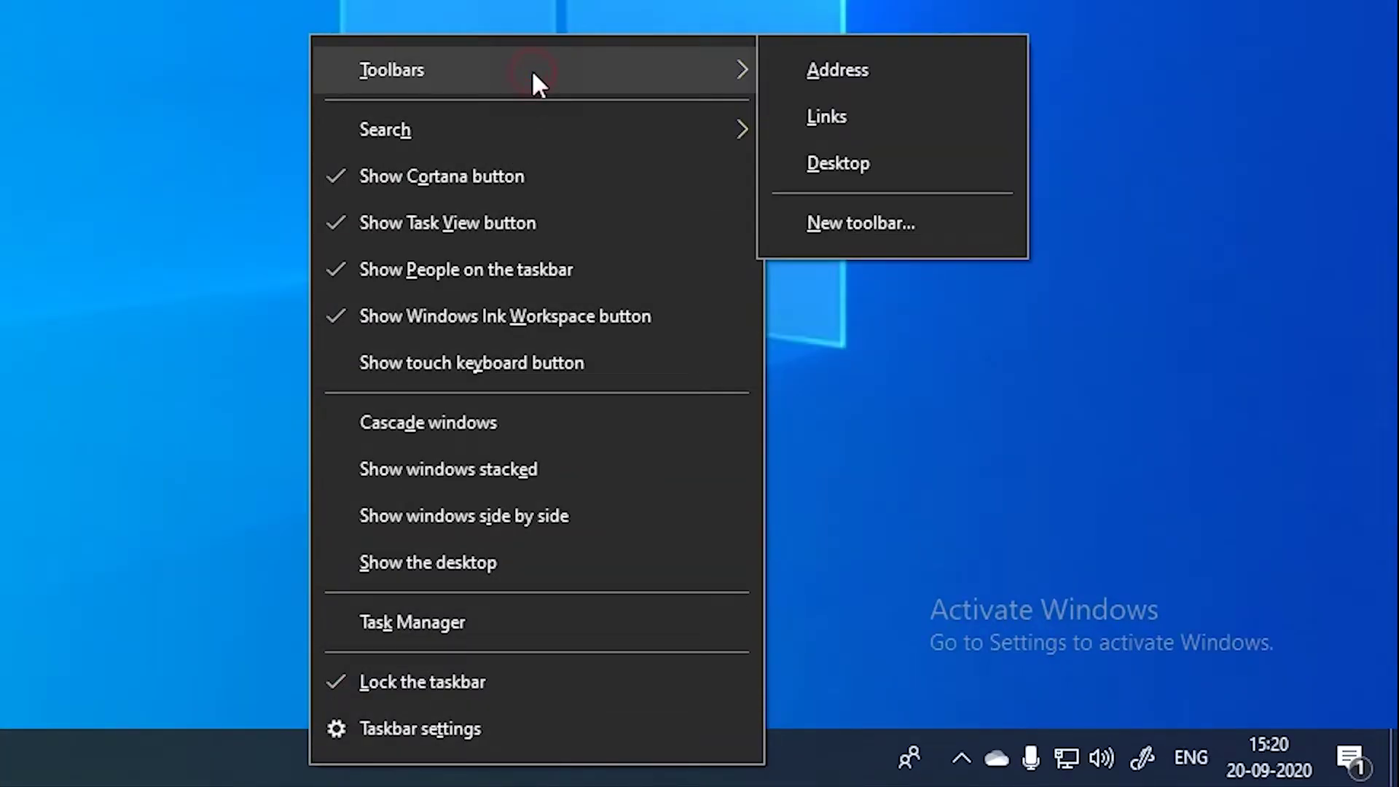
{"action": "left_click", "coordinate": [831, 162]}
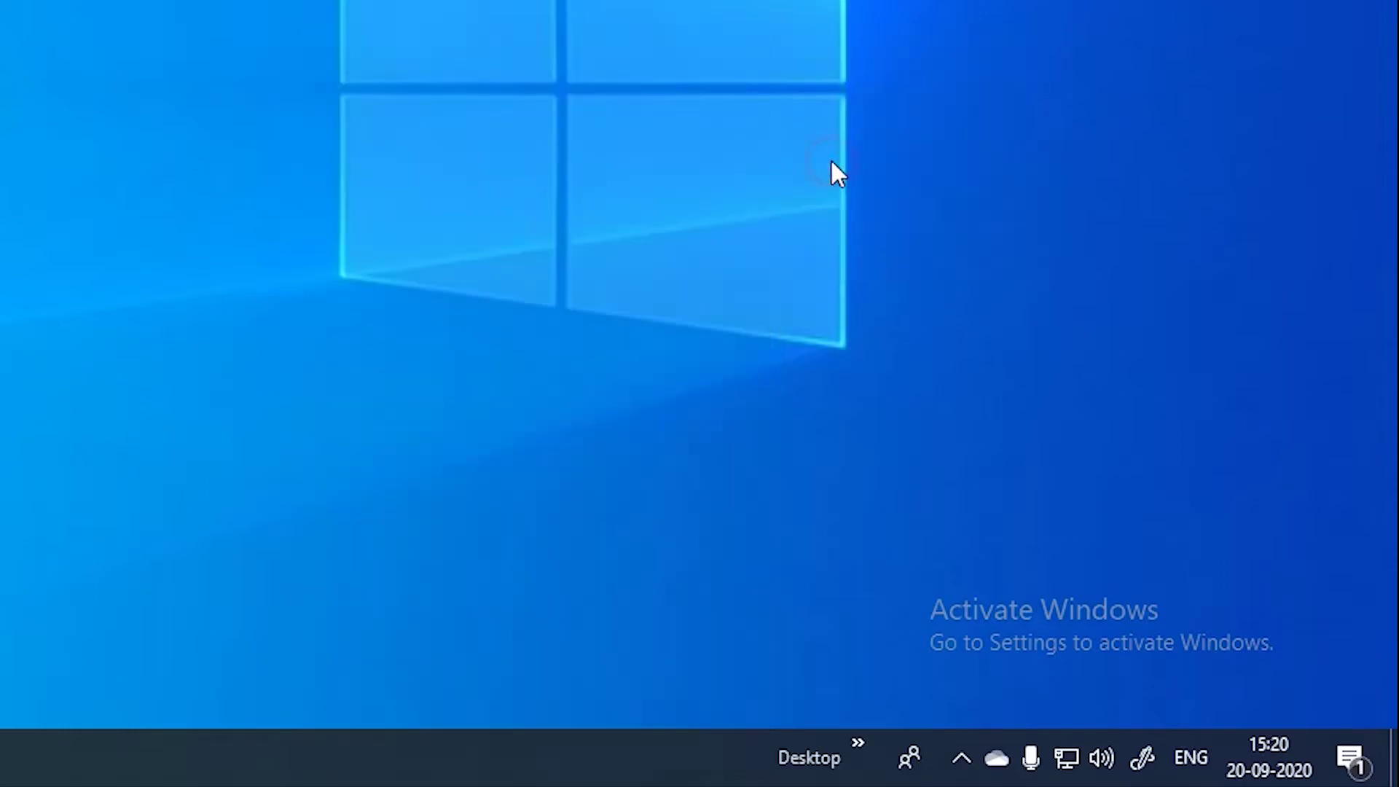
{"action": "right_click", "coordinate": [500, 771]}
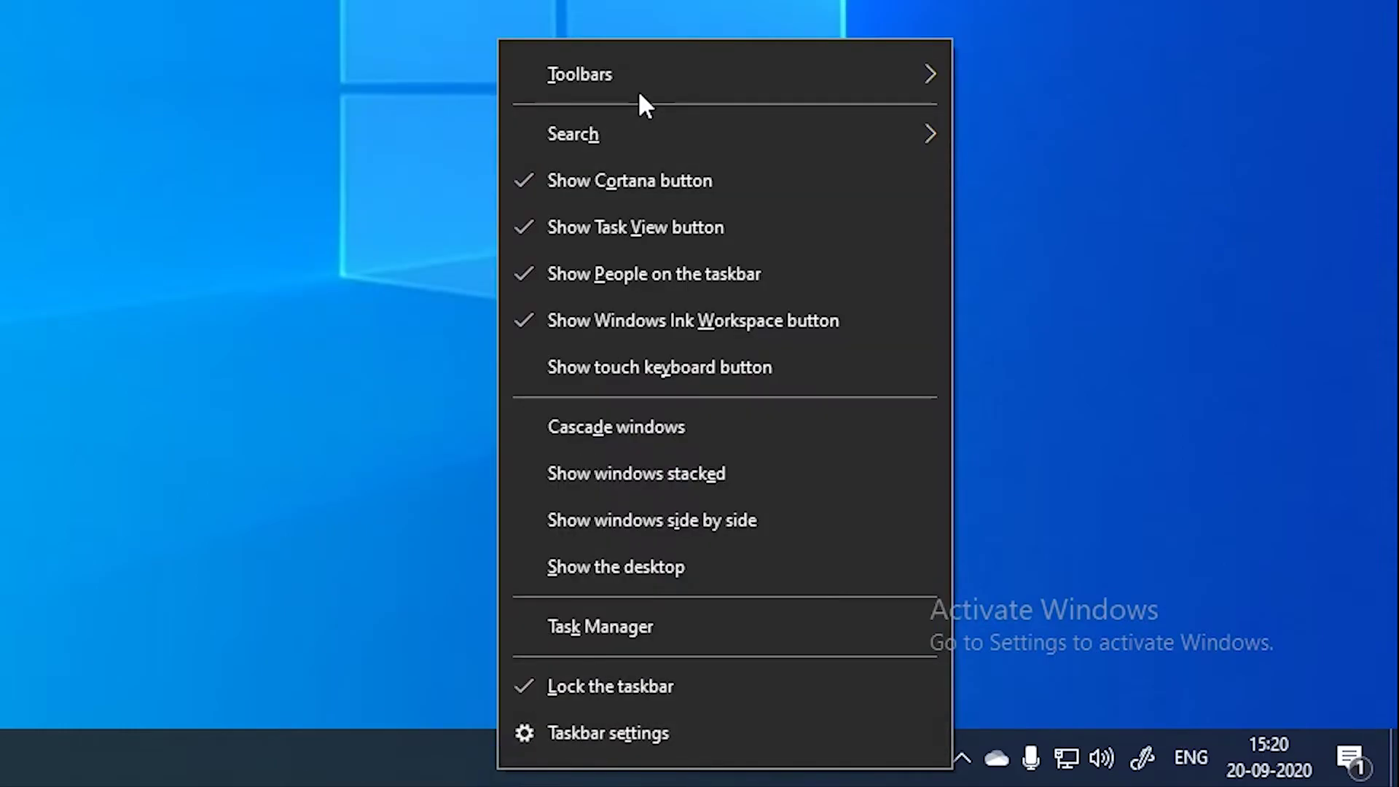
{"action": "mouse_move", "coordinate": [884, 102]}
{"action": "left_click", "coordinate": [988, 118]}
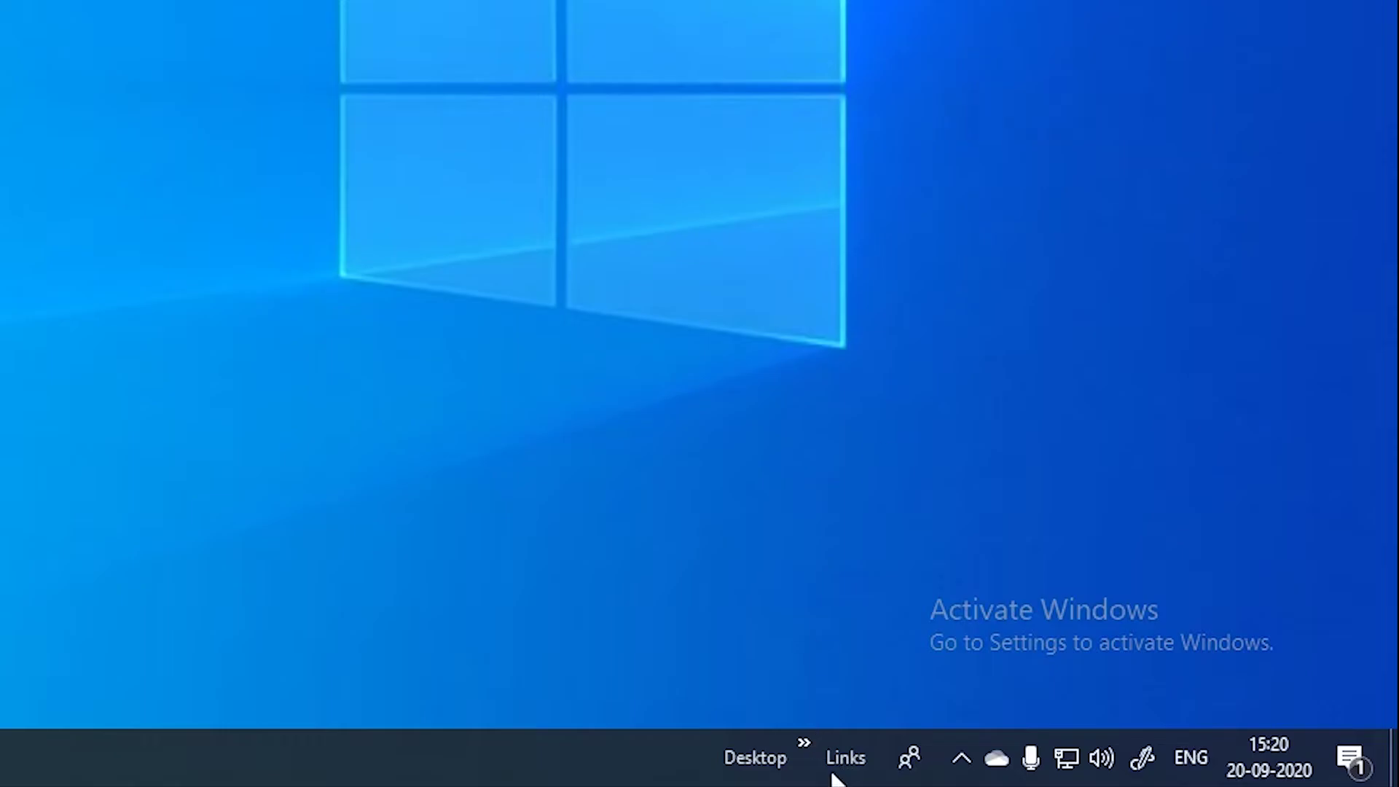
Add the Spider-Man Web of Shadows folder as a taskbar toolbar and check its item list.
{"action": "right_click", "coordinate": [495, 778]}
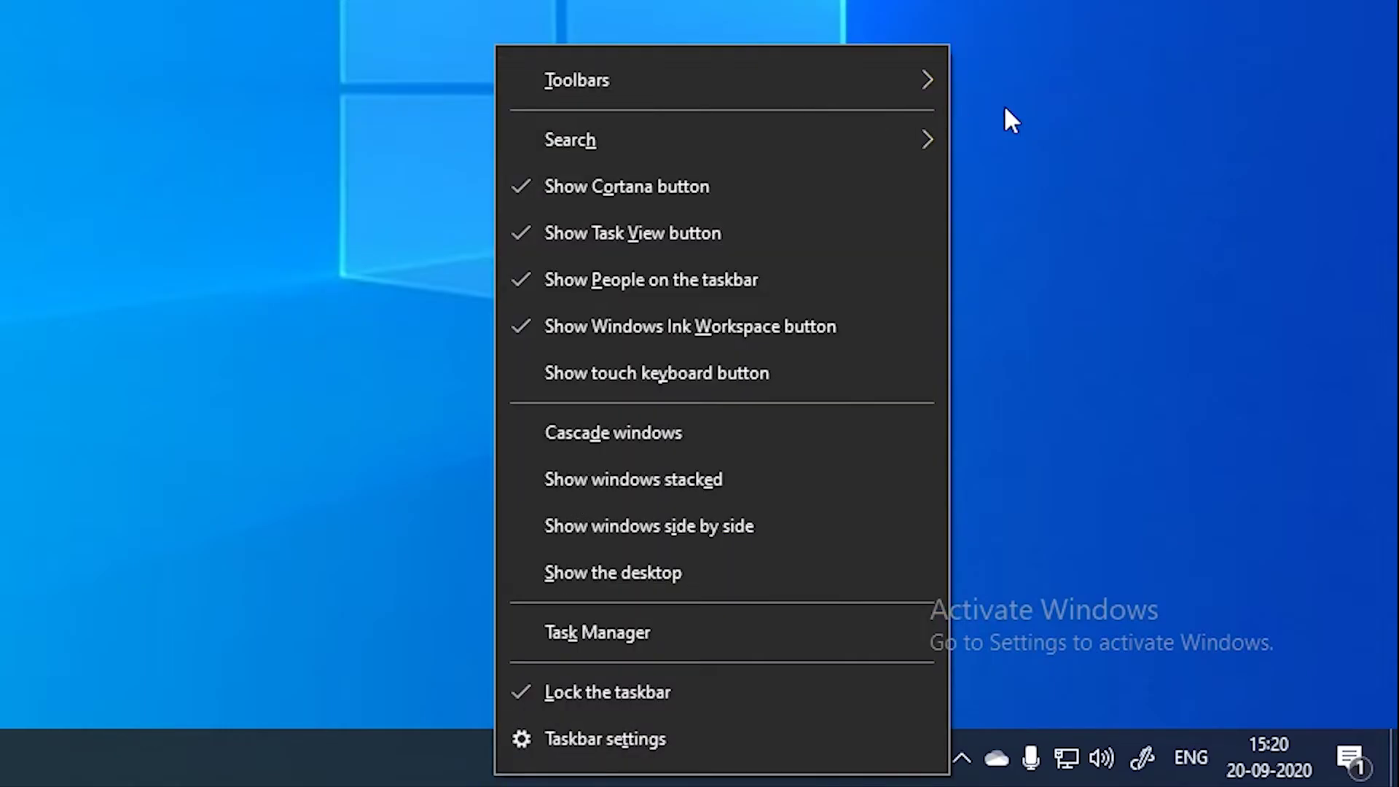
{"action": "mouse_move", "coordinate": [924, 85]}
{"action": "left_click", "coordinate": [1046, 231]}
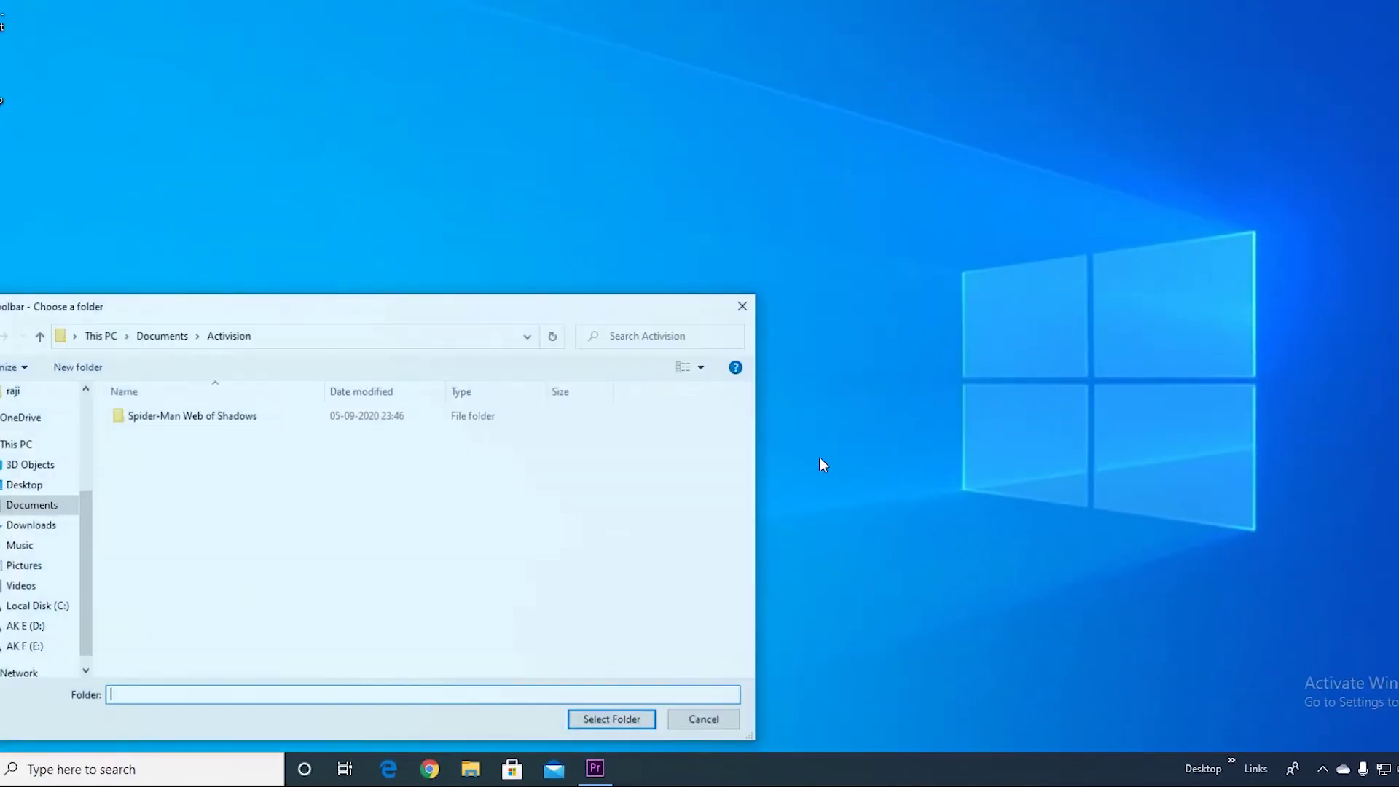
{"action": "double_click", "coordinate": [174, 421]}
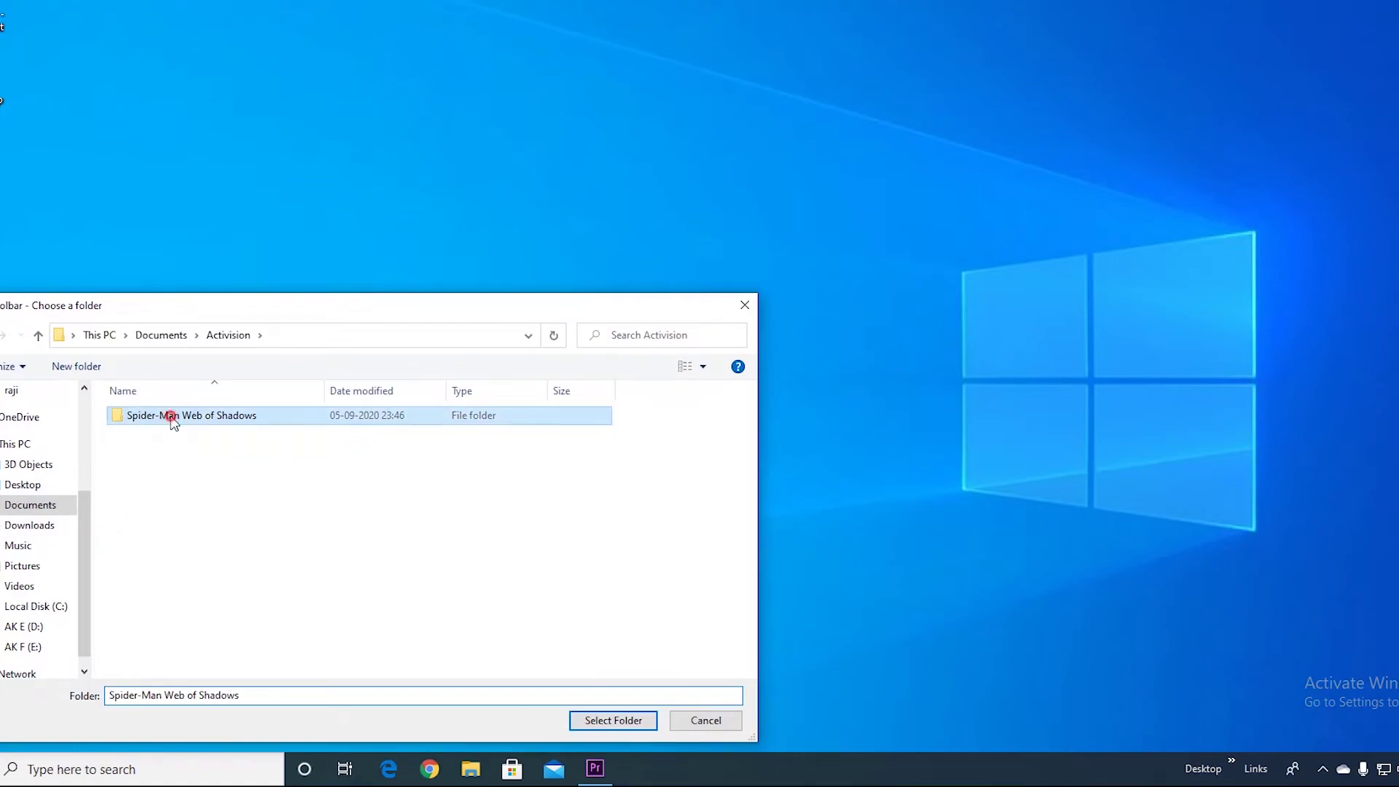
{"action": "left_click", "coordinate": [598, 719]}
{"action": "left_click", "coordinate": [1264, 762]}
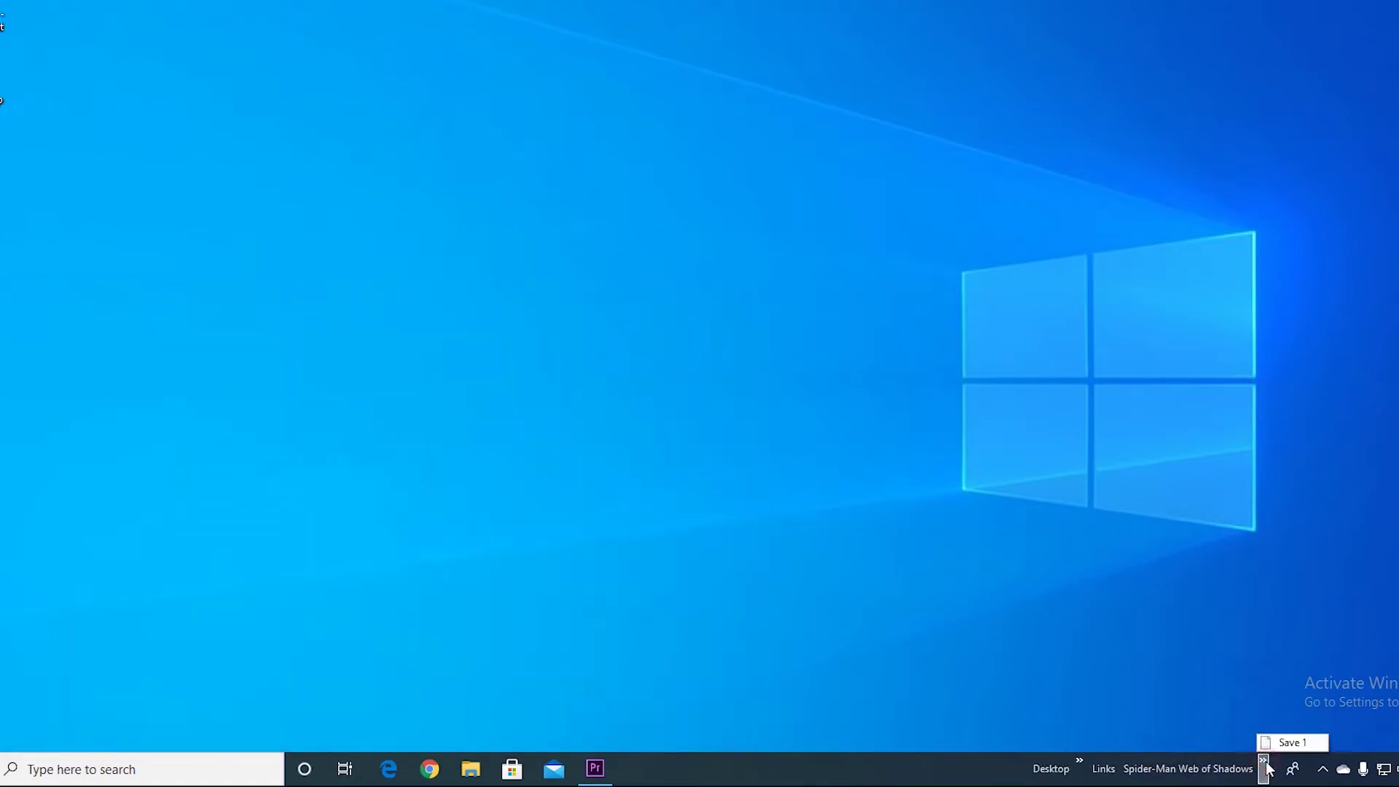
{"action": "left_click", "coordinate": [1232, 617]}
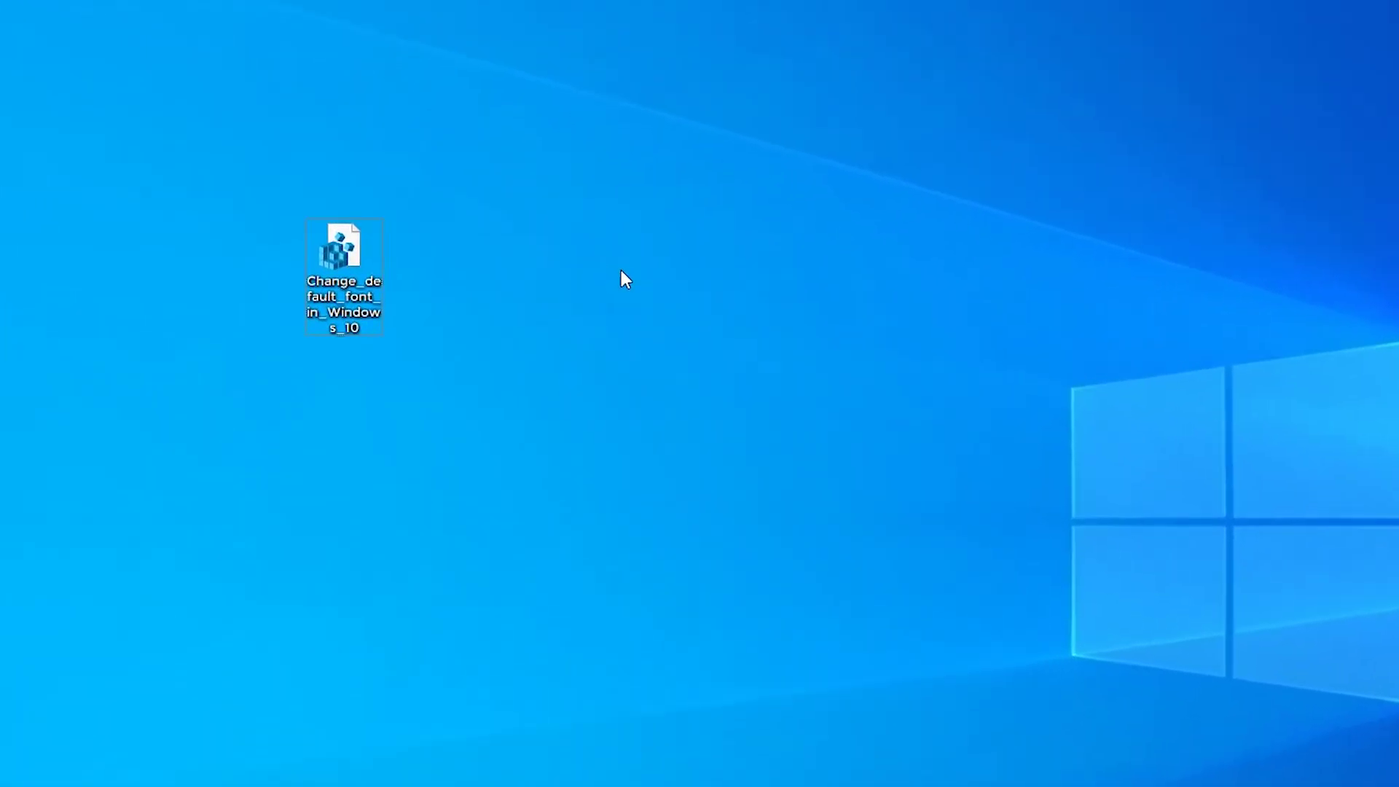
Edit Change_default_font_in_Windows_10.reg in Notepad, allowing it past the security warning.
{"action": "right_click", "coordinate": [340, 287]}
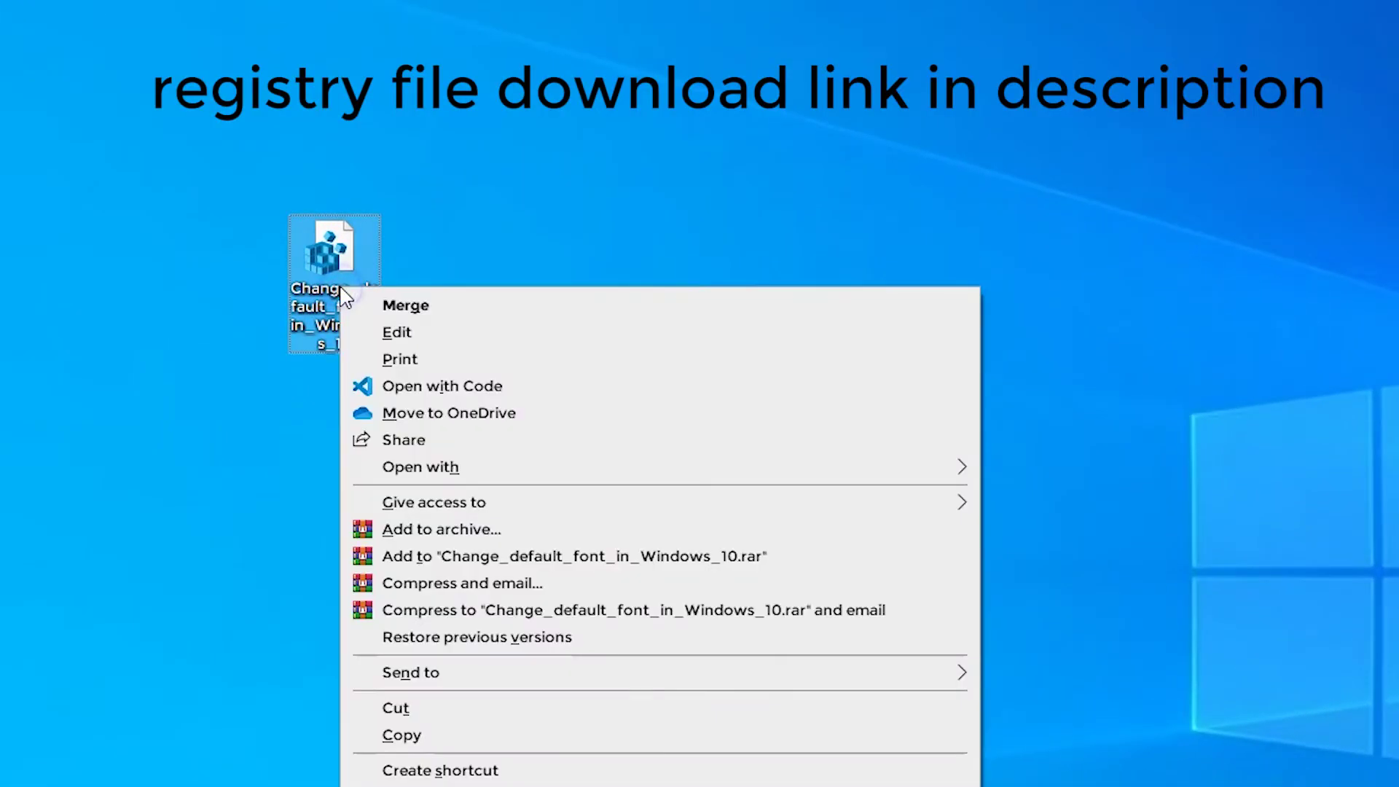
{"action": "left_click", "coordinate": [374, 334]}
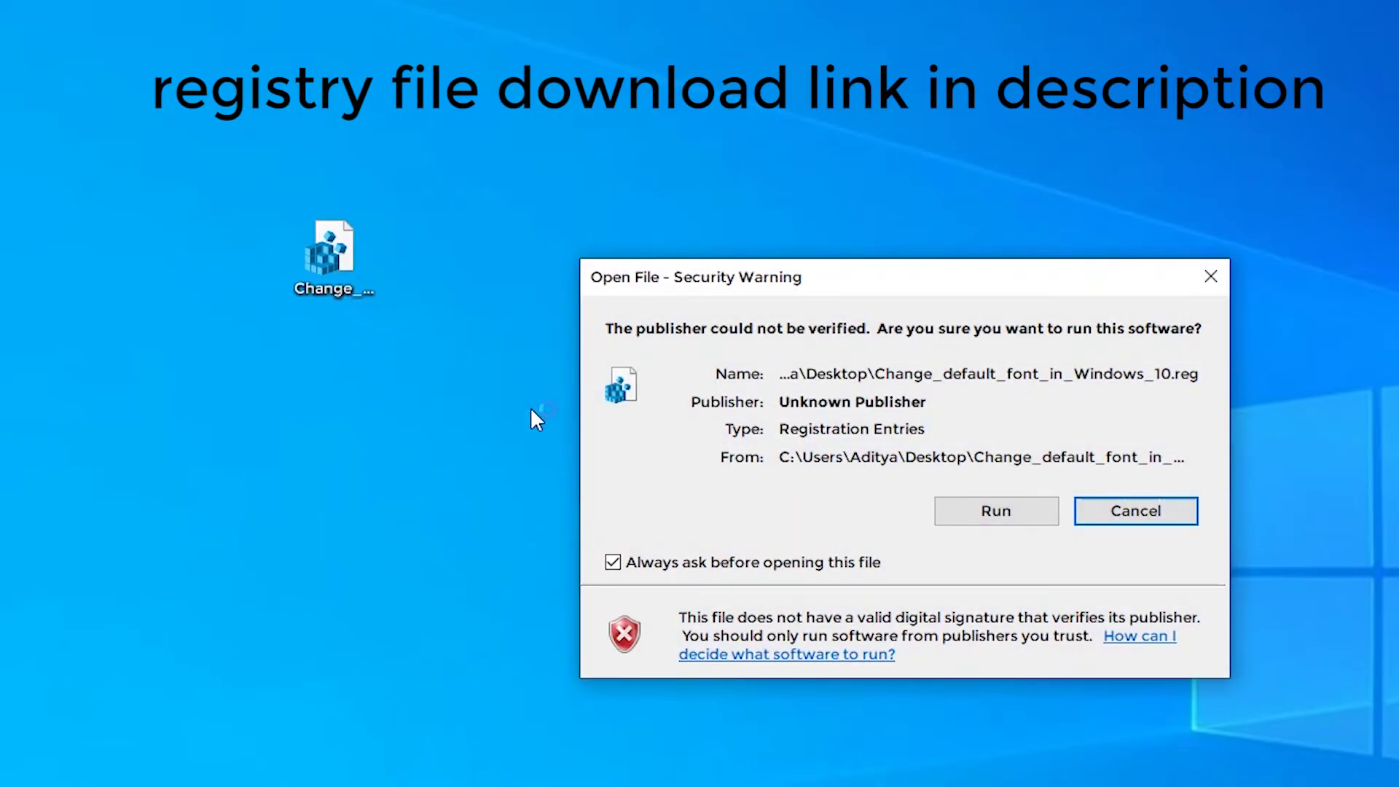
{"action": "left_click", "coordinate": [976, 515]}
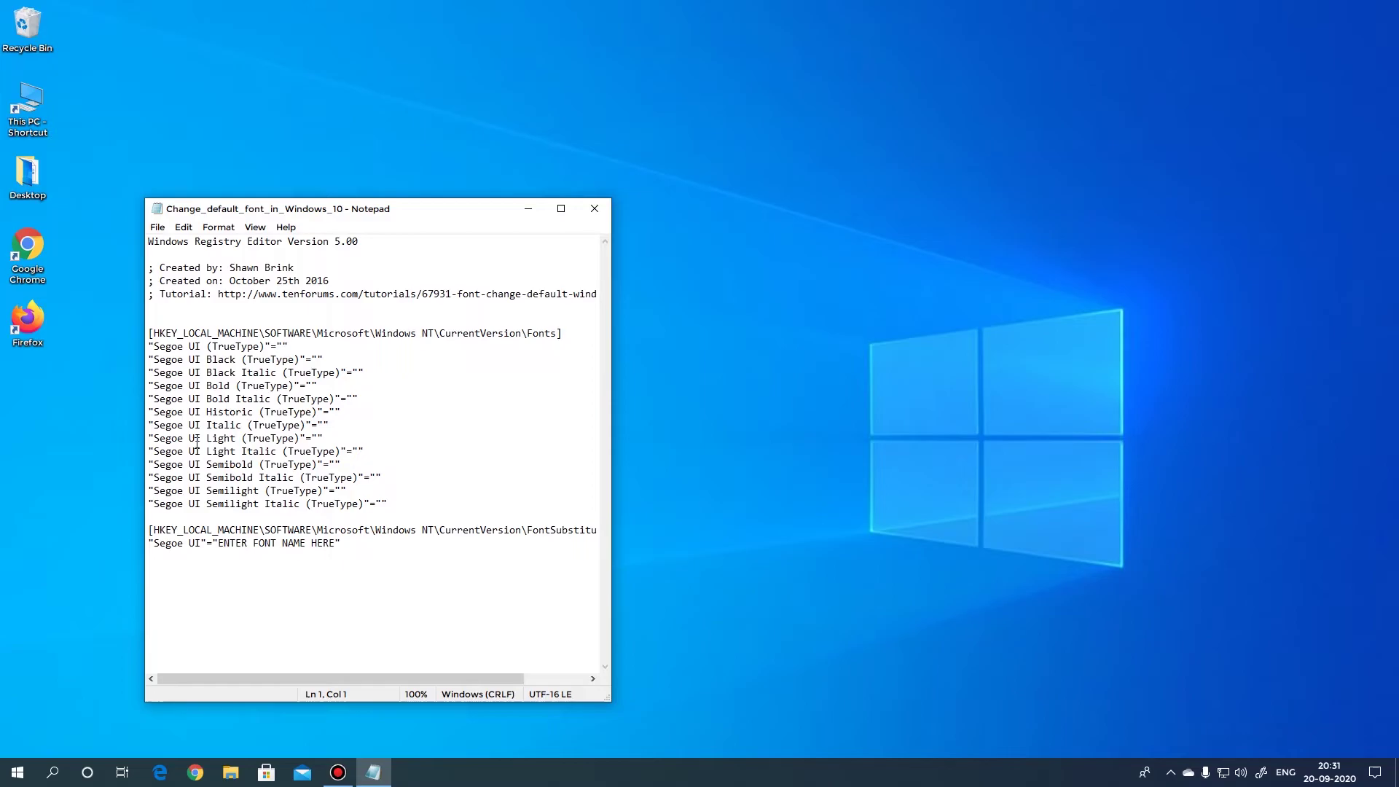
Browse from This PC through Local Disk (C:) and Windows into Fonts.
{"action": "double_click", "coordinate": [42, 99]}
{"action": "double_click", "coordinate": [264, 286]}
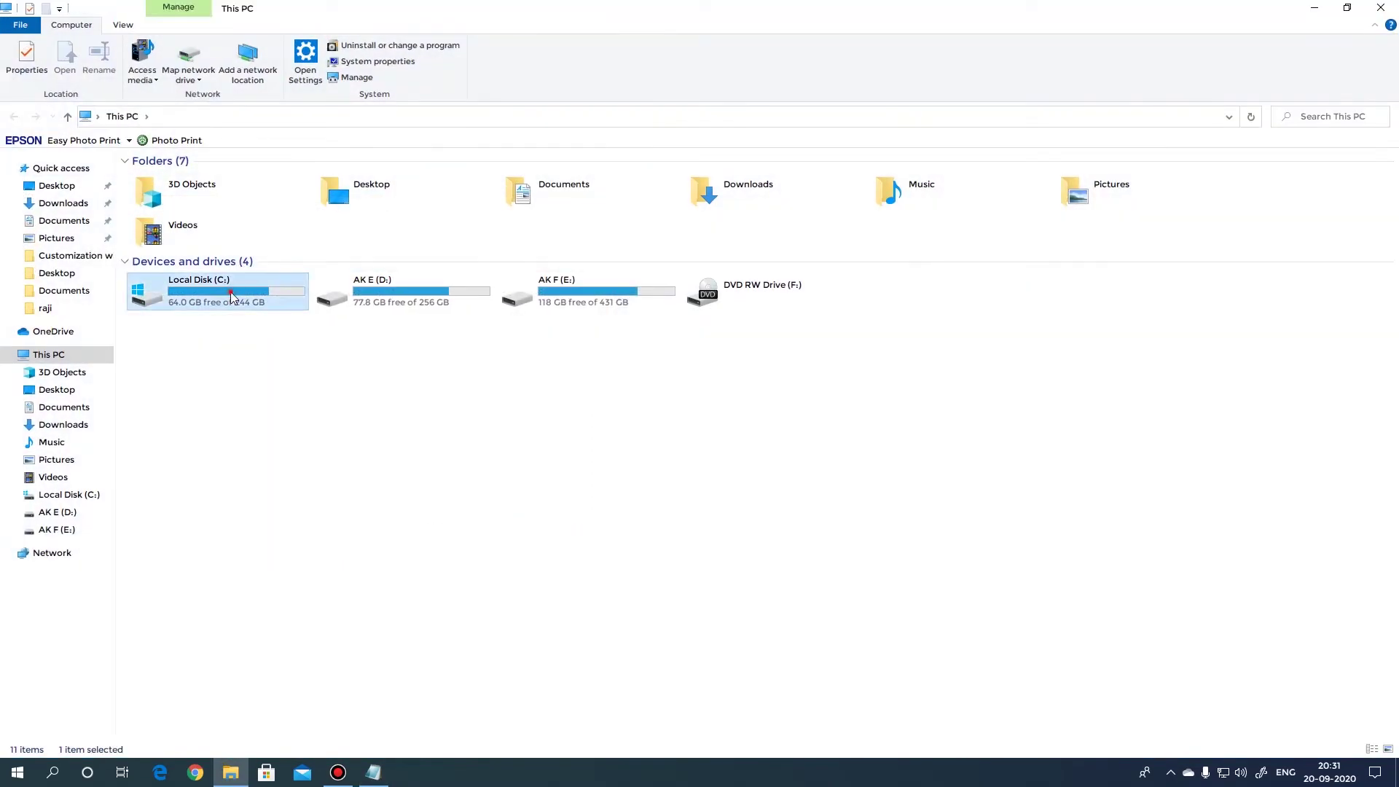
{"action": "left_click", "coordinate": [213, 332]}
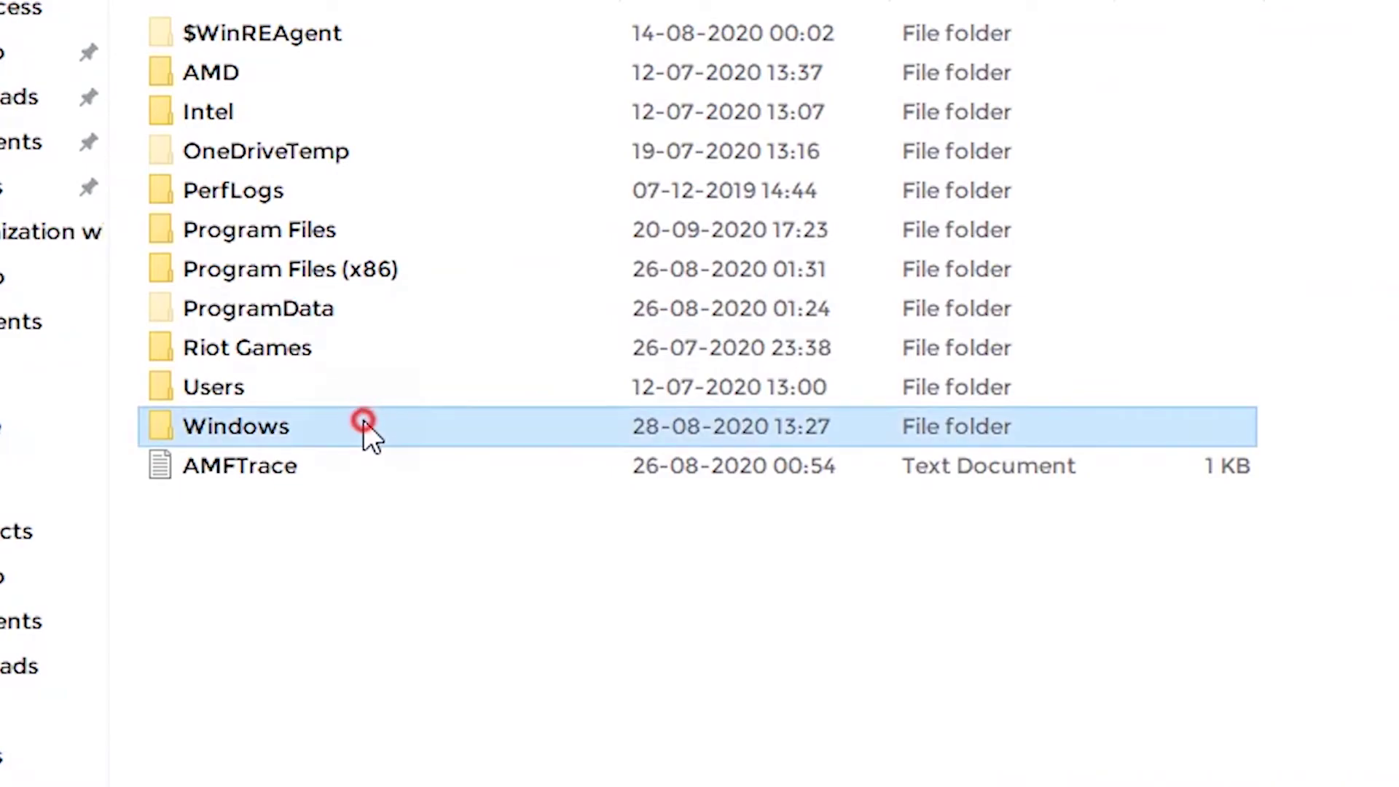
{"action": "double_click", "coordinate": [364, 423]}
{"action": "scroll", "coordinate": [350, 29], "scroll_direction": "down", "scroll_amount": 5}
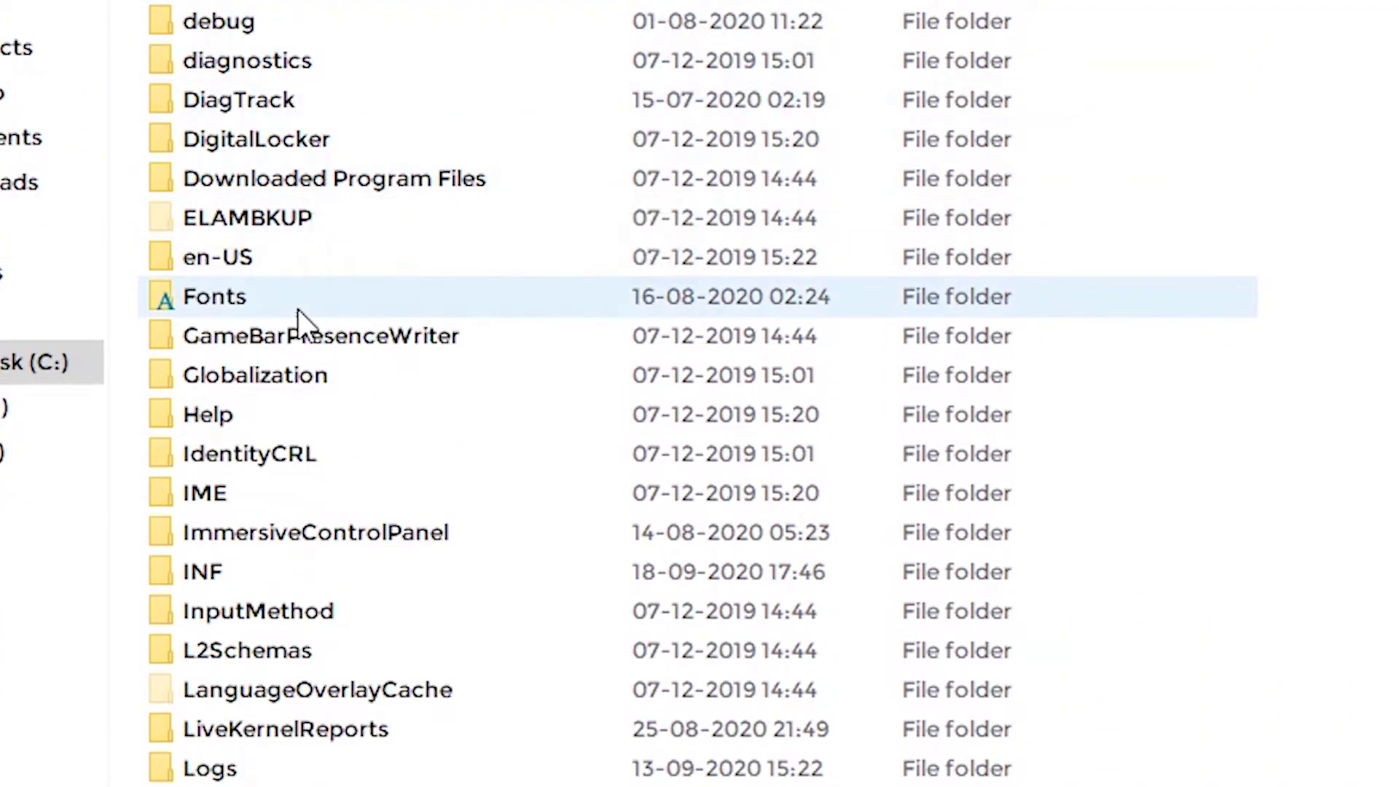
{"action": "double_click", "coordinate": [297, 306]}
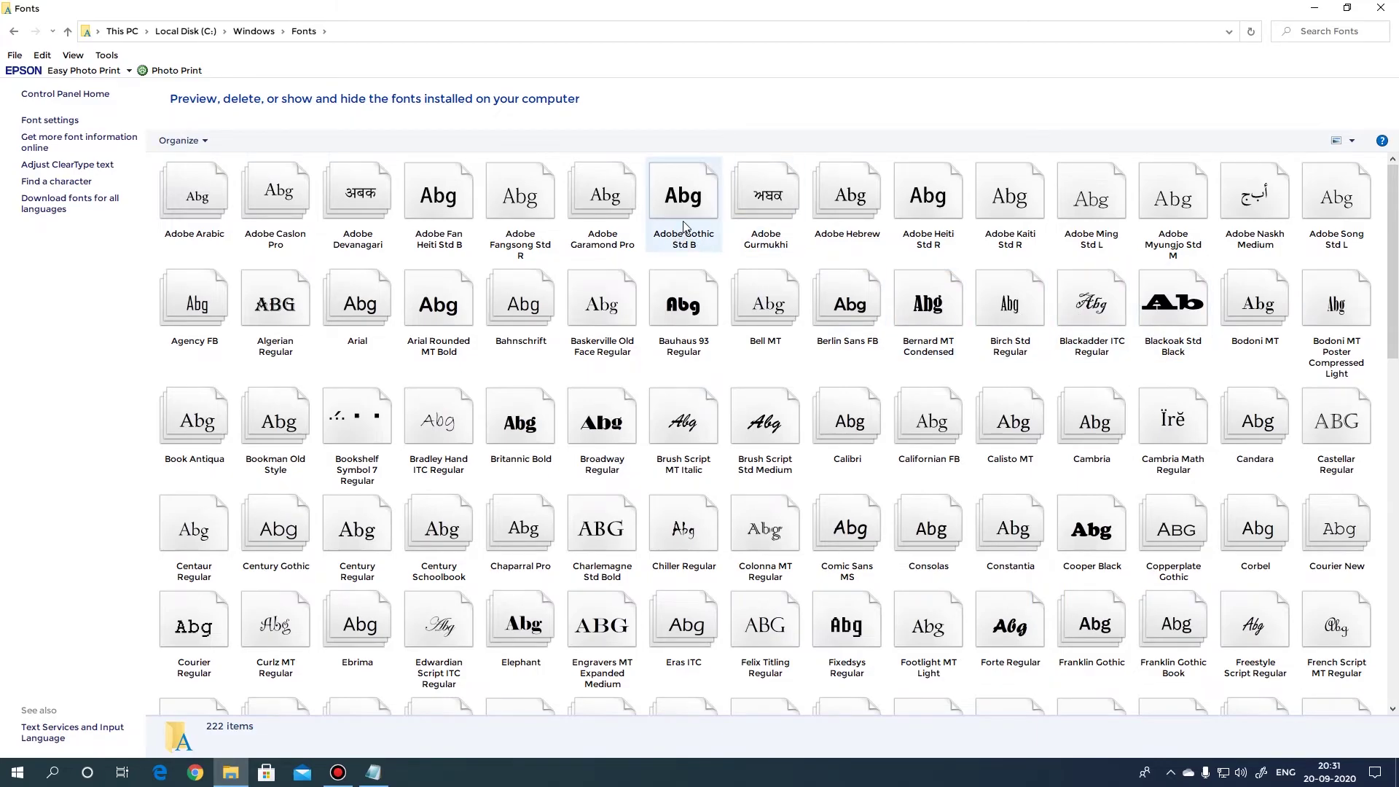
Replace the ENTER FONT NAME HERE placeholder with 'Adobe Gothic Std B'.
{"action": "left_click", "coordinate": [679, 242]}
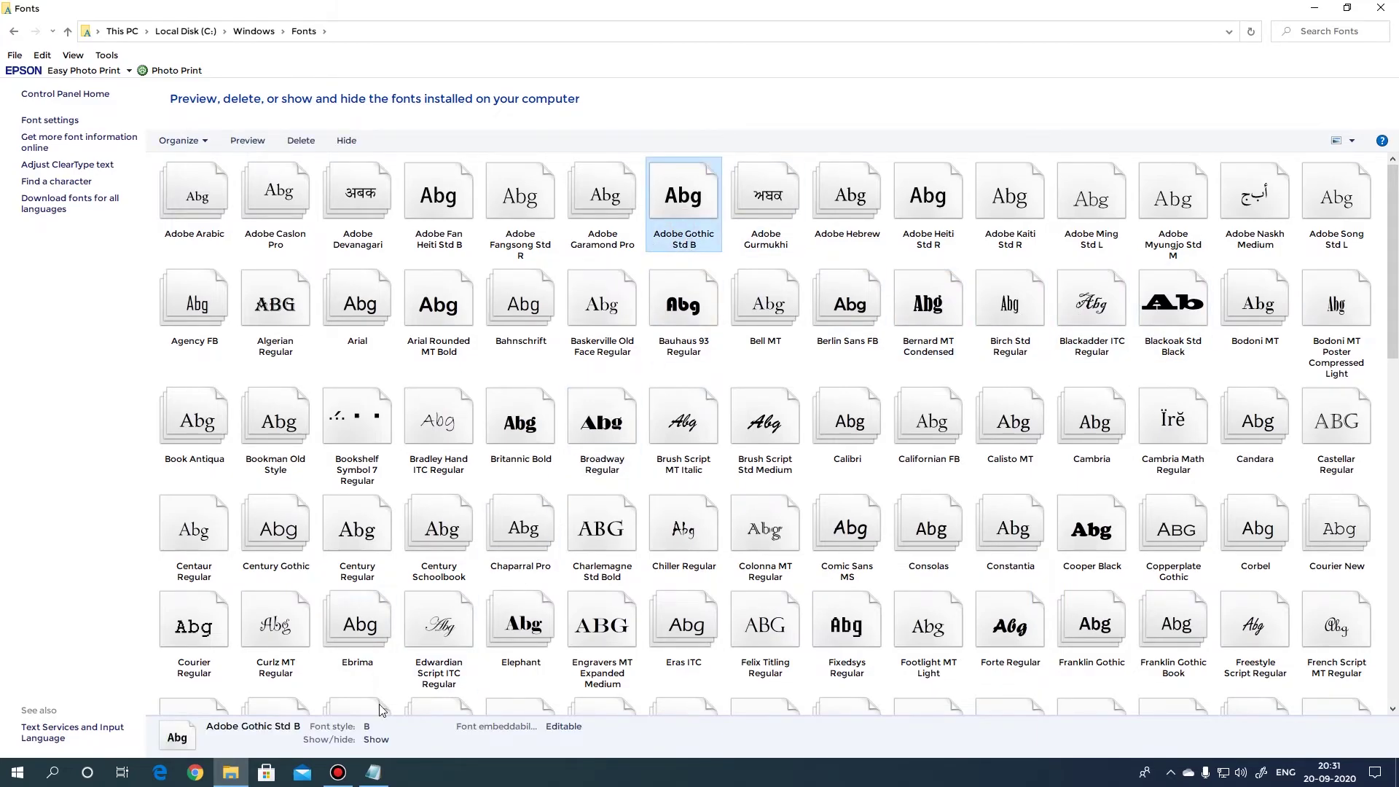
{"action": "left_click", "coordinate": [373, 772]}
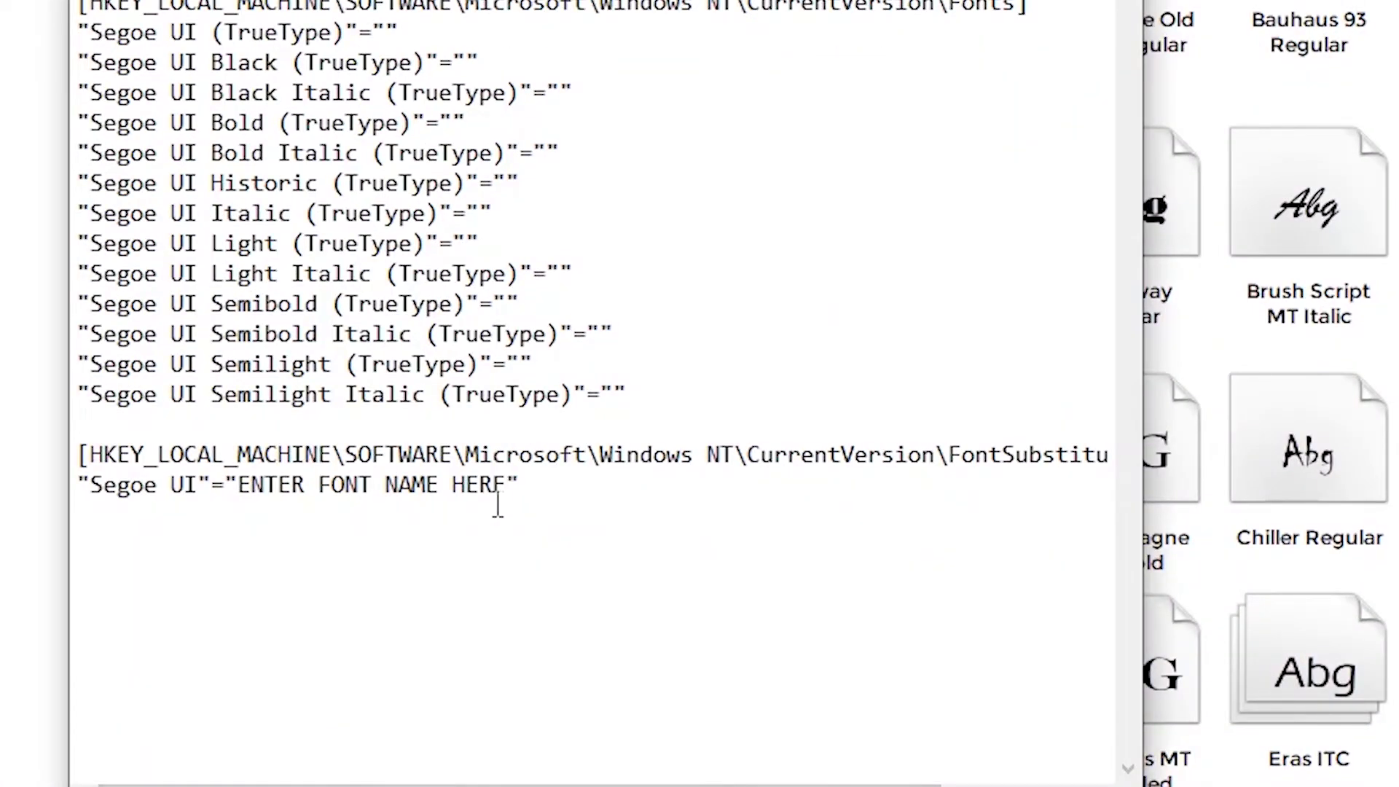
{"action": "left_click", "coordinate": [498, 505]}
{"action": "key", "text": "BackSpace"}
{"action": "key", "text": "BackSpace"}
{"action": "key", "text": "BackSpace"}
{"action": "key", "text": "BackSpace"}
{"action": "key", "text": "BackSpace"}
{"action": "key", "text": "BackSpace"}
{"action": "key", "text": "BackSpace"}
{"action": "key", "text": "BackSpace"}
{"action": "key", "text": "BackSpace"}
{"action": "key", "text": "BackSpace"}
{"action": "key", "text": "BackSpace"}
{"action": "key", "text": "BackSpace"}
{"action": "key", "text": "BackSpace"}
{"action": "key", "text": "BackSpace"}
{"action": "key", "text": "BackSpace"}
{"action": "key", "text": "BackSpace"}
{"action": "key", "text": "BackSpace"}
{"action": "key", "text": "BackSpace"}
{"action": "key", "text": "BackSpace"}
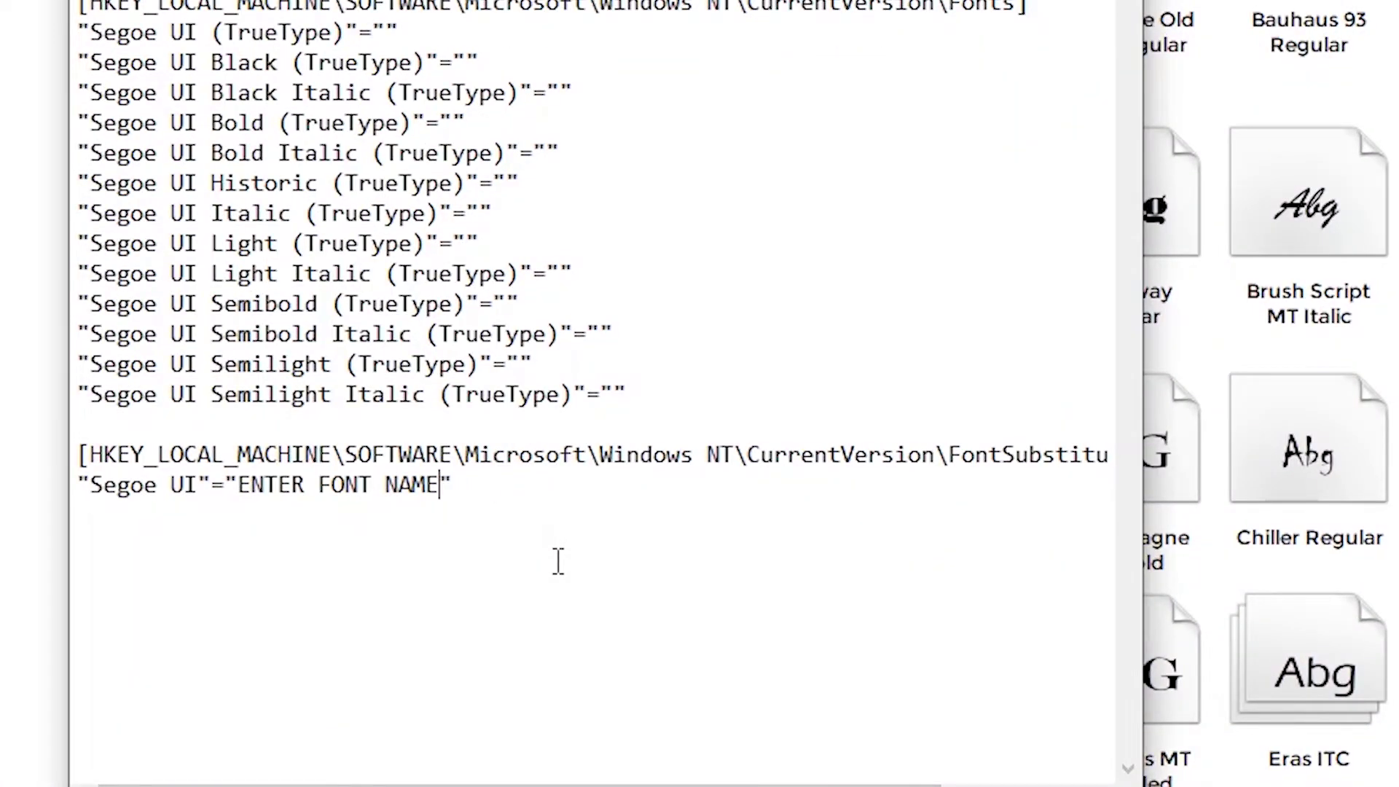
{"action": "key", "text": "BackSpace"}
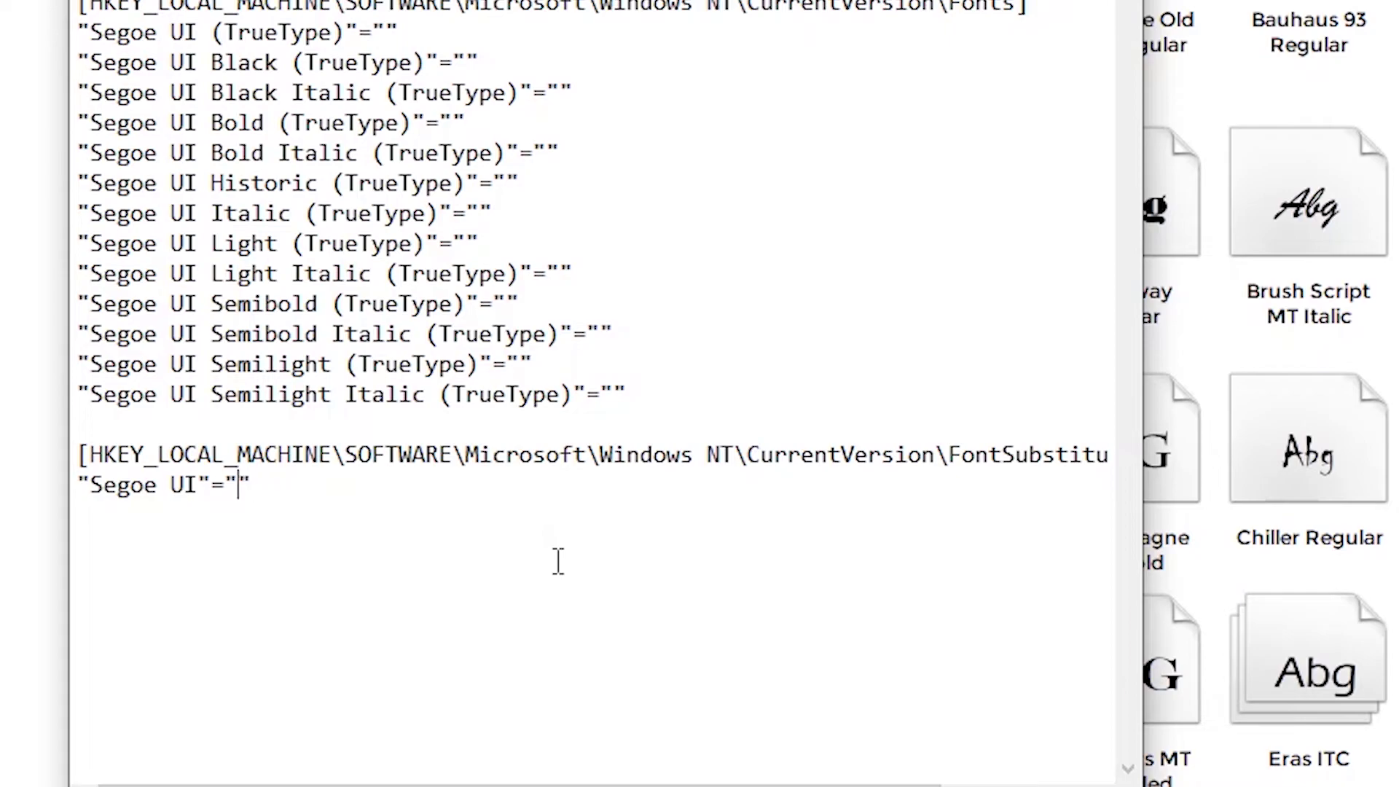
{"action": "type", "text": "Ado"}
{"action": "type", "text": "be Go"}
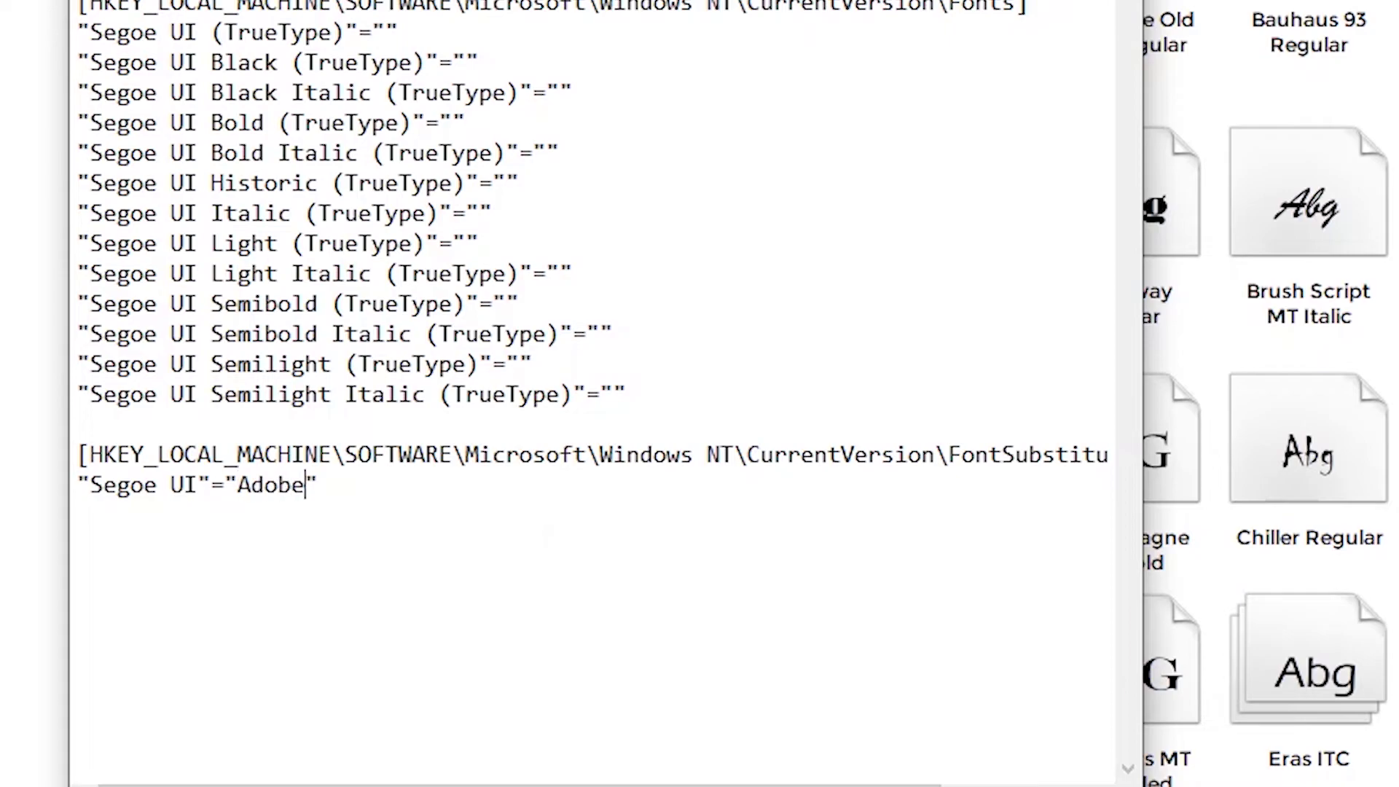
{"action": "type", "text": "thic"}
{"action": "type", "text": " Std"}
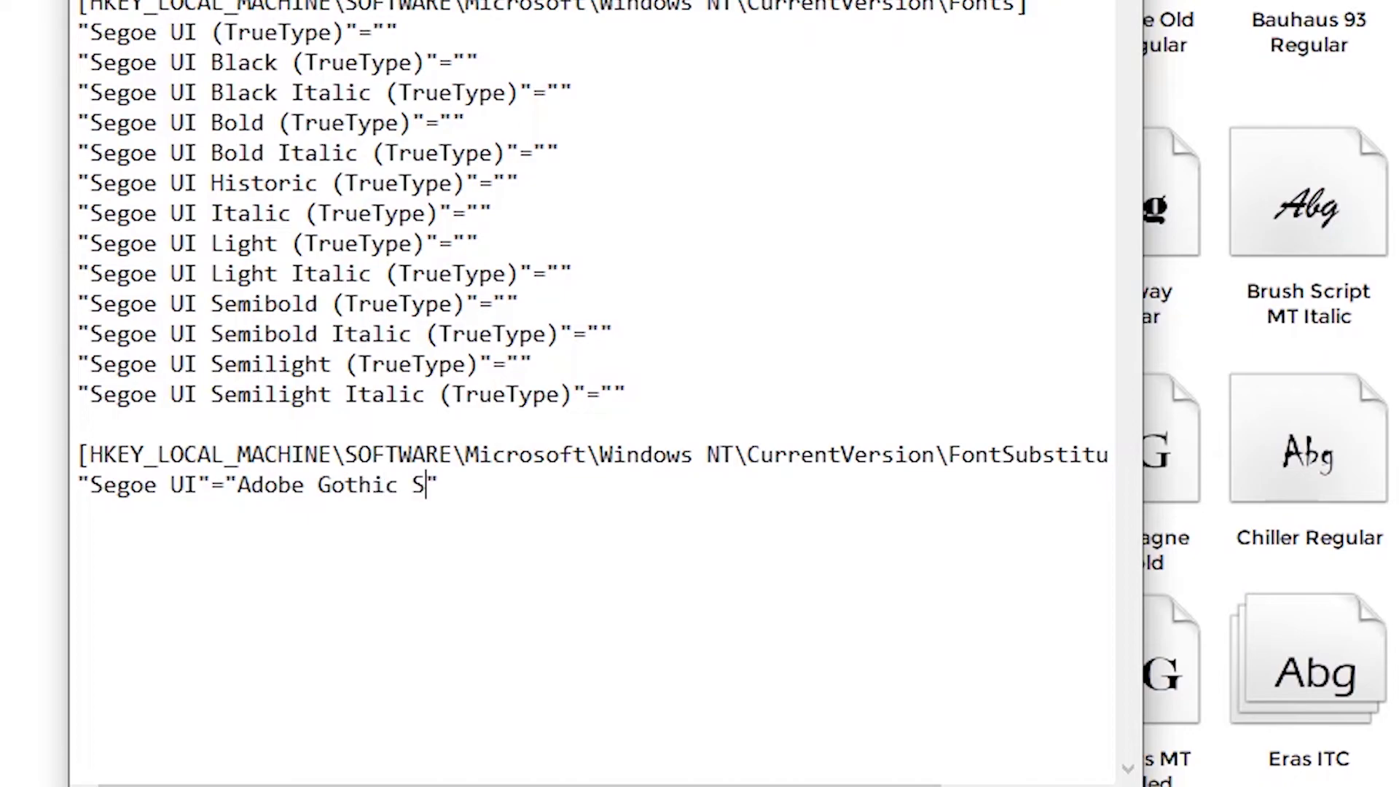
{"action": "type", "text": " B"}
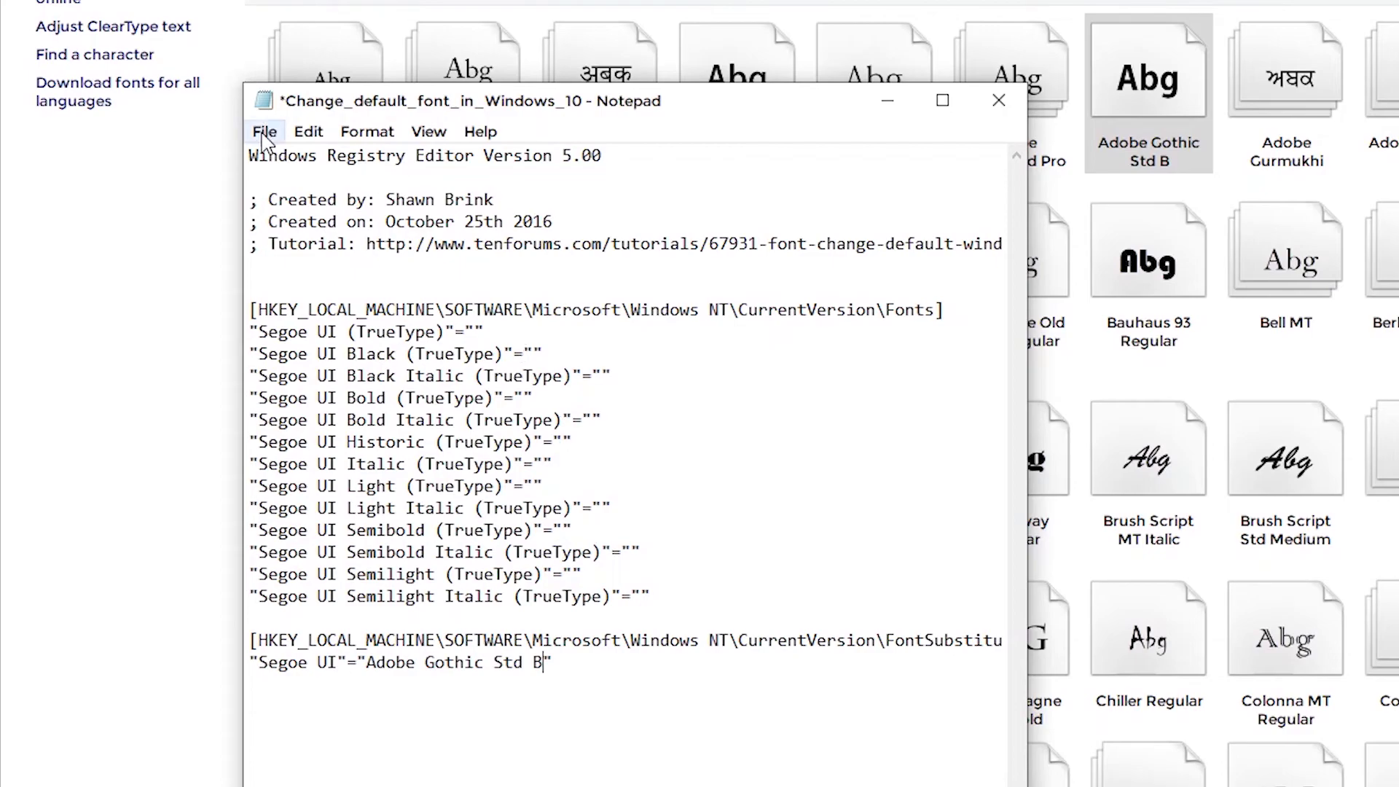
Save the registry file and close Notepad.
{"action": "left_click", "coordinate": [242, 79]}
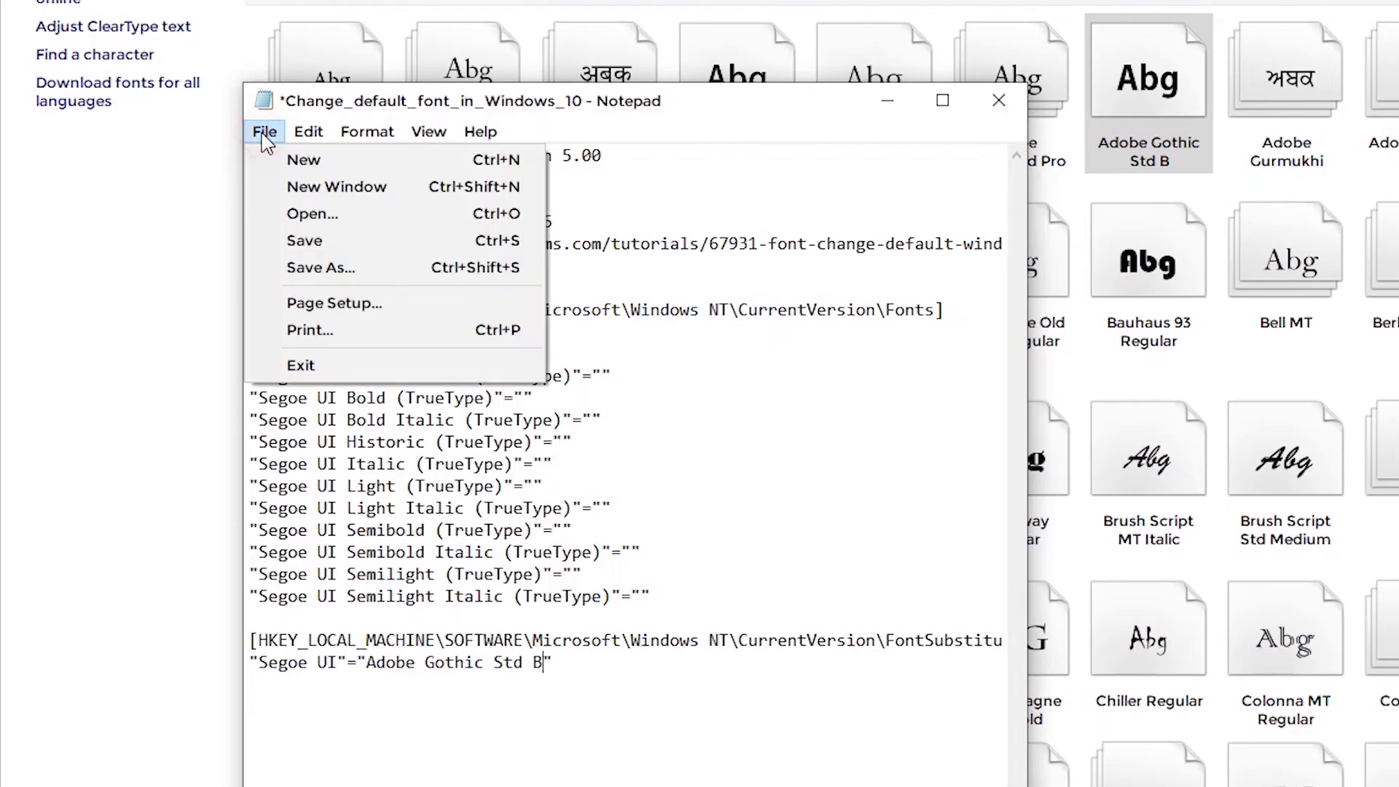
{"action": "left_click", "coordinate": [309, 238]}
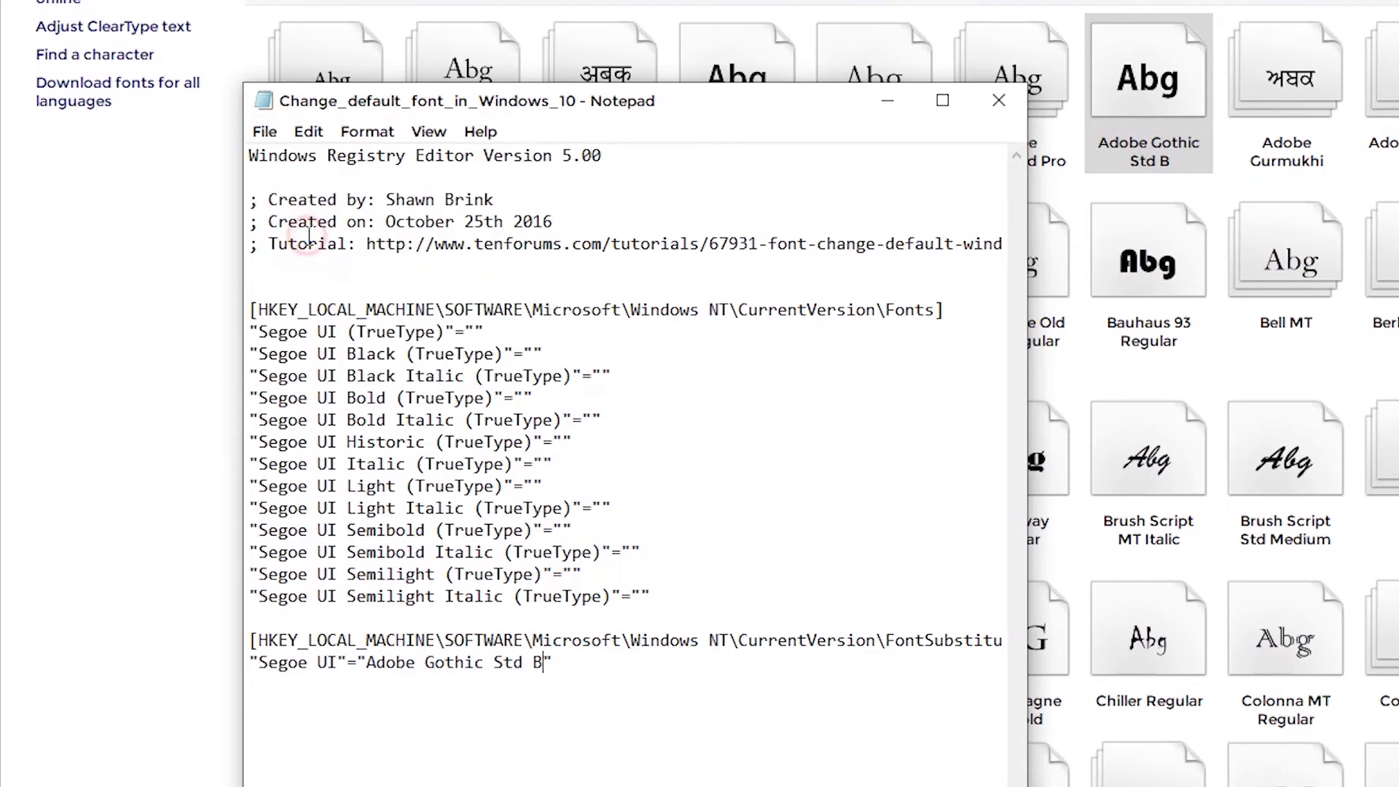
{"action": "left_click", "coordinate": [996, 100]}
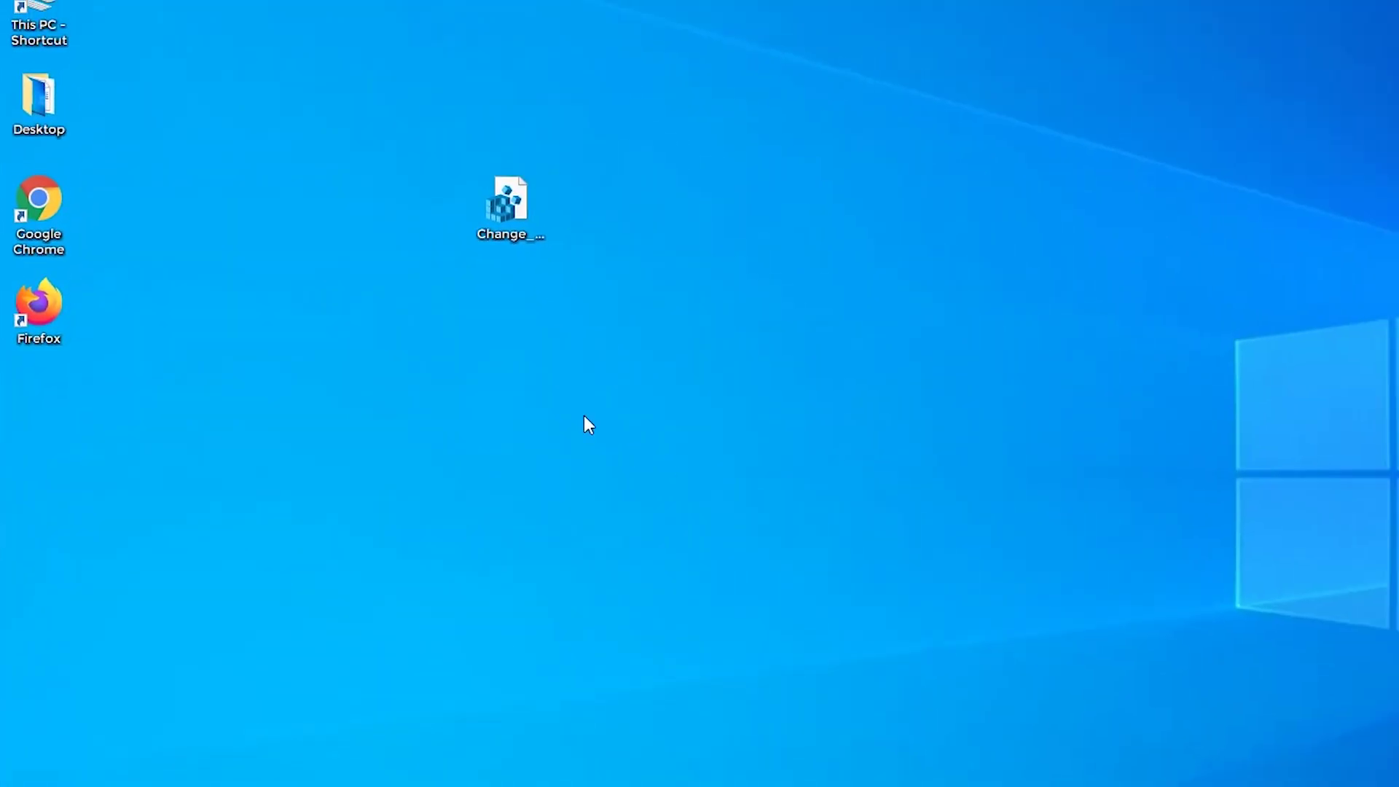
Merge Change_default_font_in_Windows_10.reg into the registry, approving the security and Registry Editor prompts.
{"action": "double_click", "coordinate": [421, 261]}
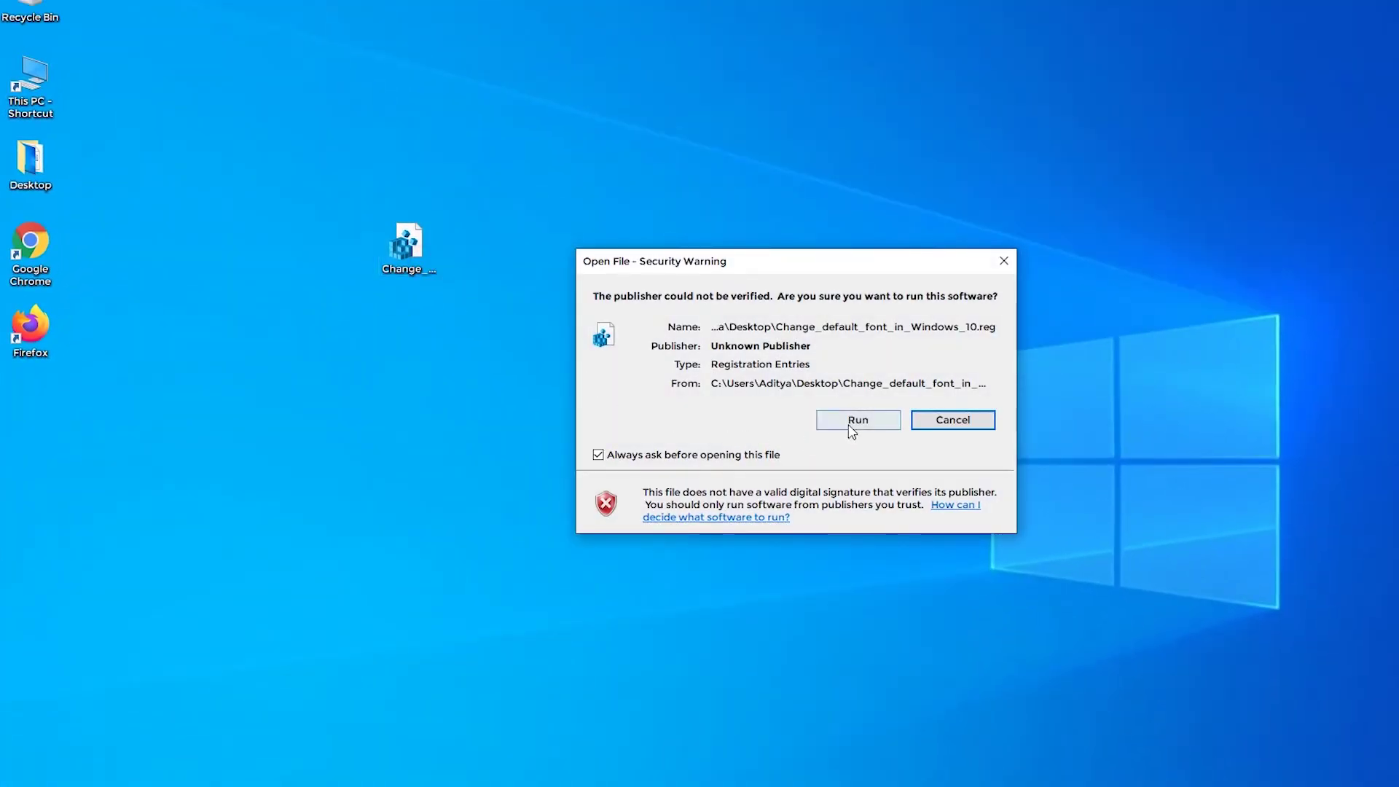
{"action": "left_click", "coordinate": [853, 423]}
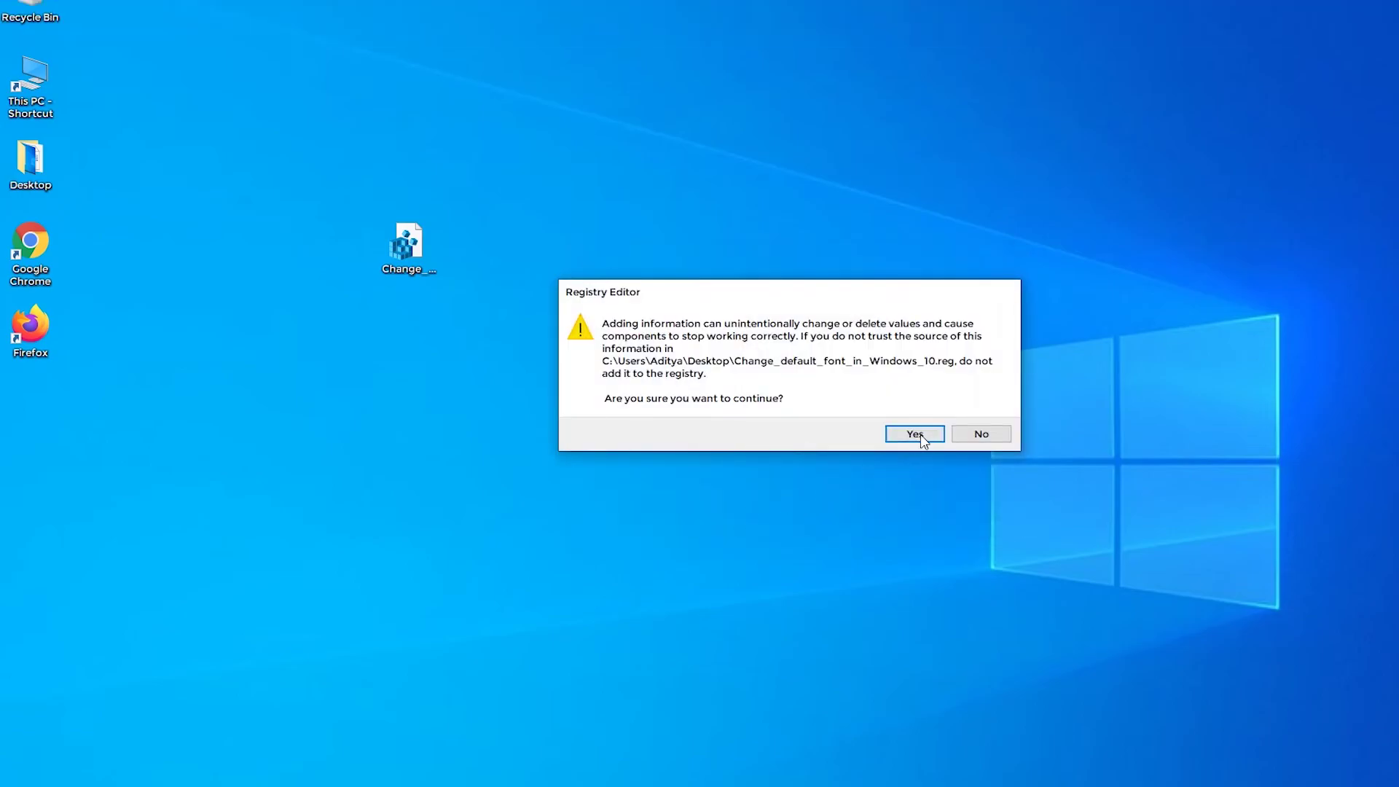
{"action": "left_click", "coordinate": [916, 434]}
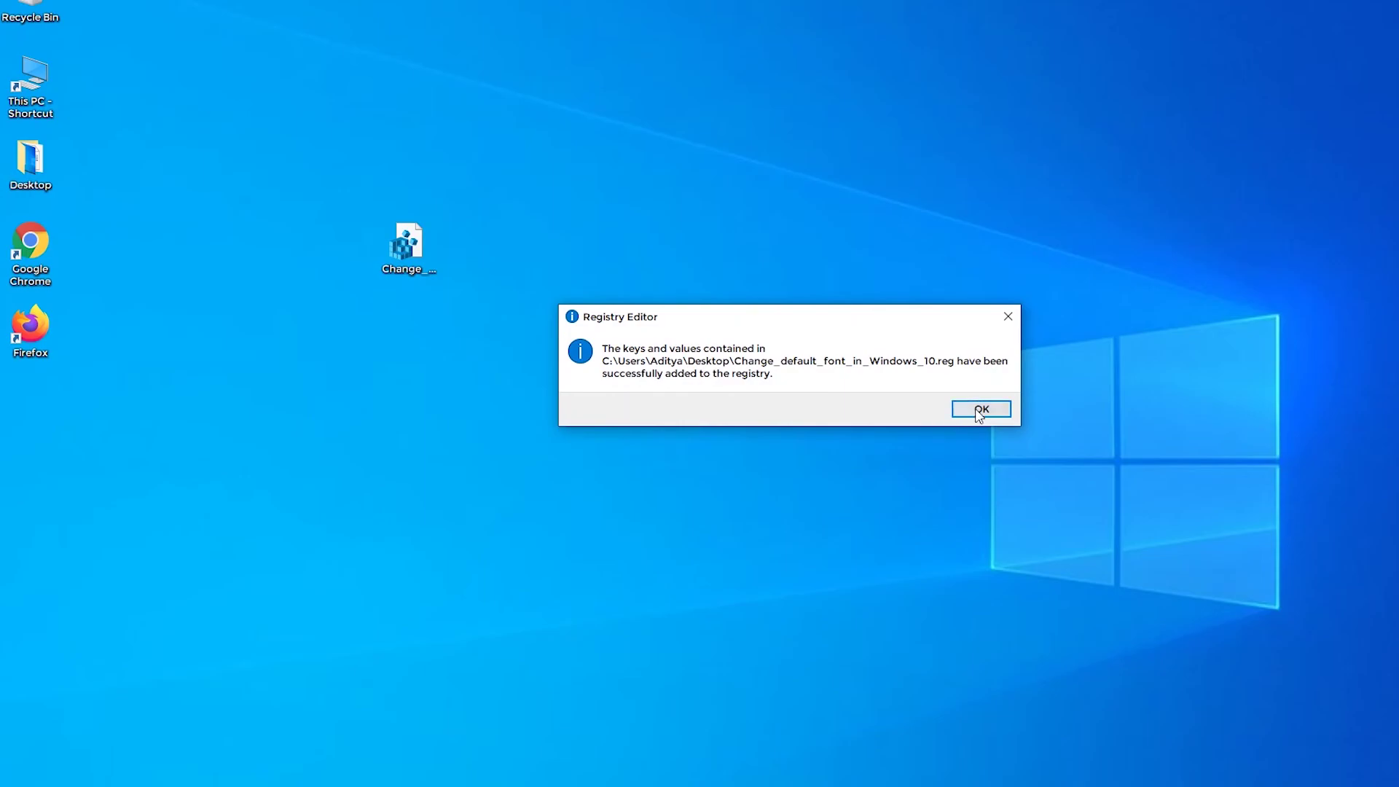
{"action": "left_click", "coordinate": [979, 409]}
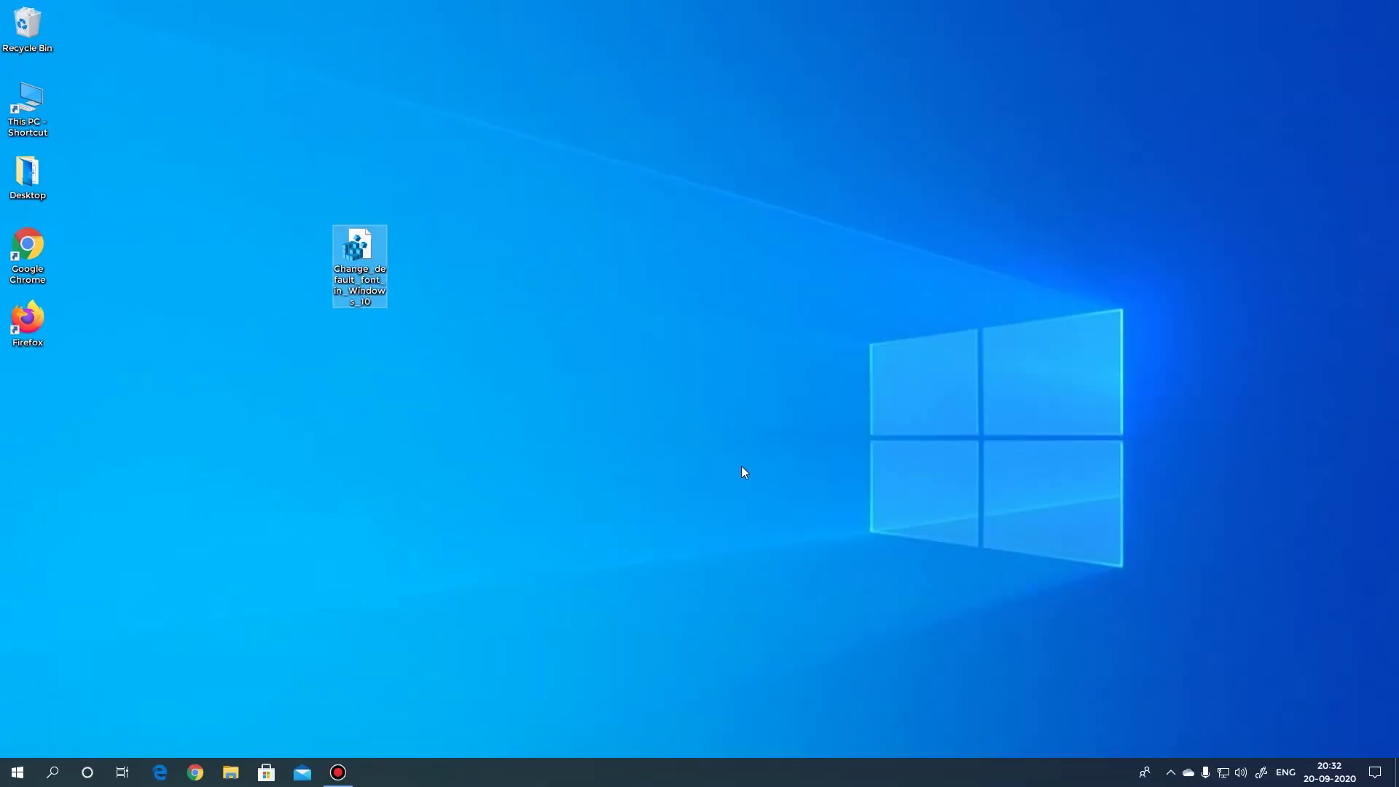